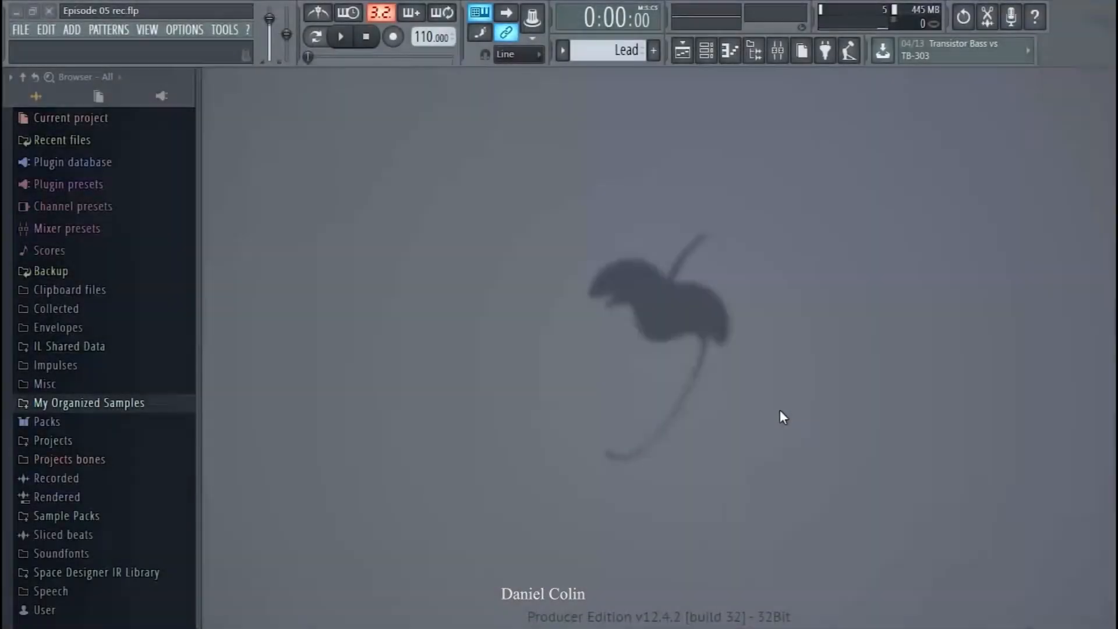
- Play through the song while viewing its playlist and mixer, and stop playback
left_click(341, 38)
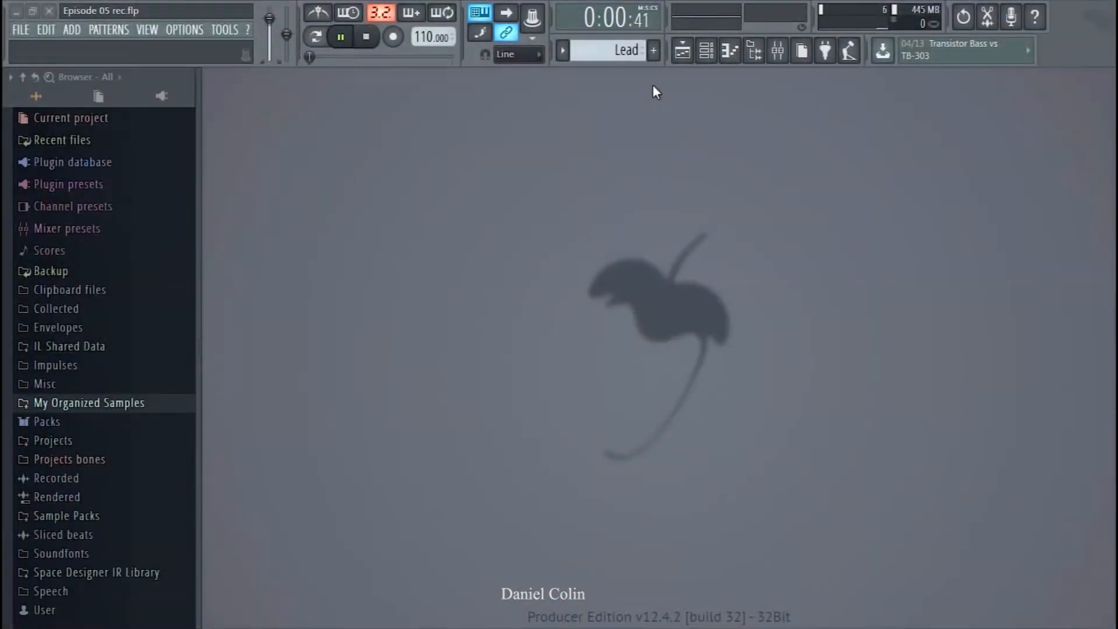
left_click(682, 51)
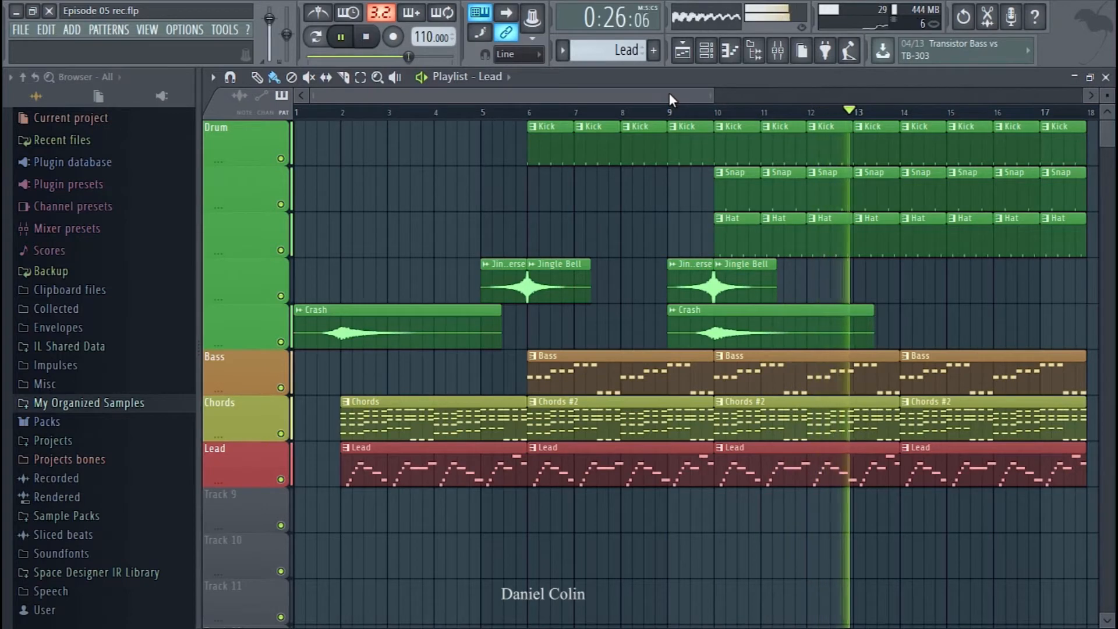
left_click(777, 51)
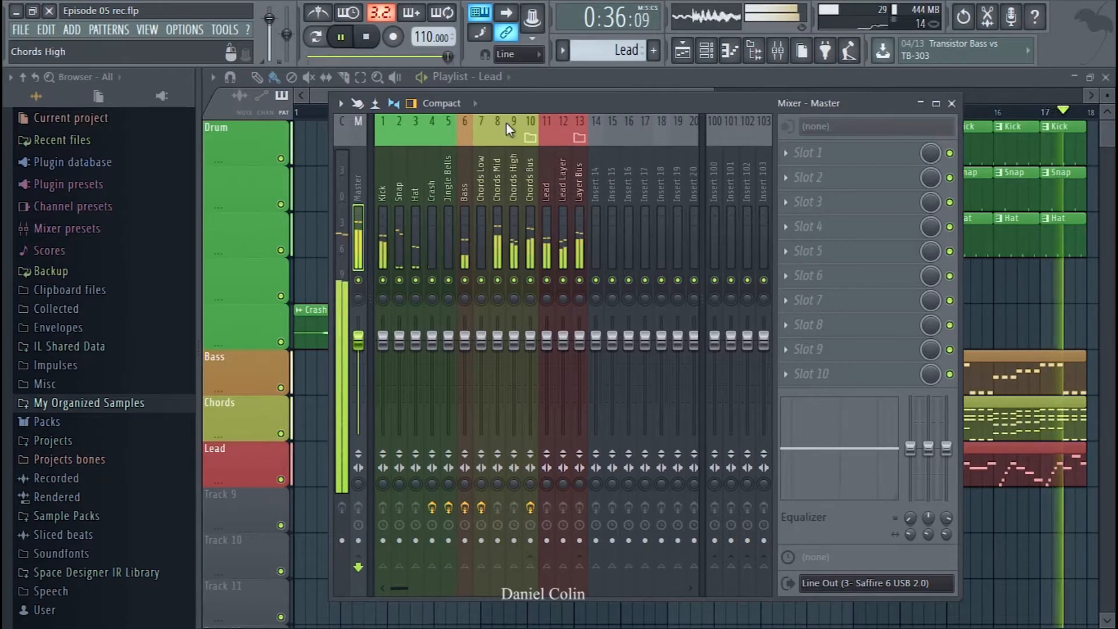
left_click(367, 44)
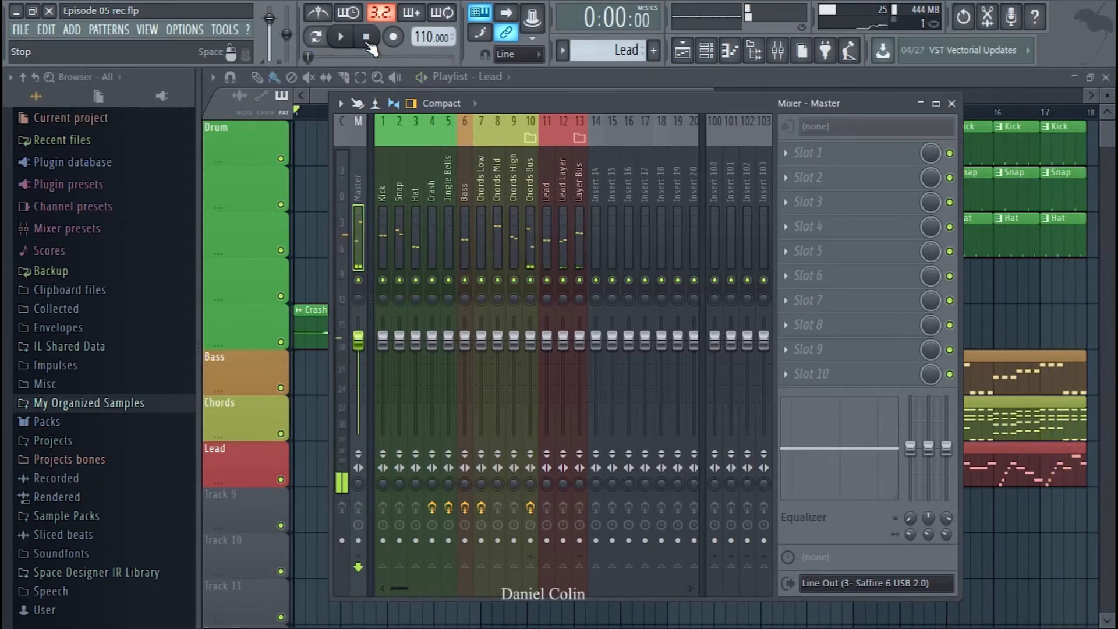
left_click(315, 96)
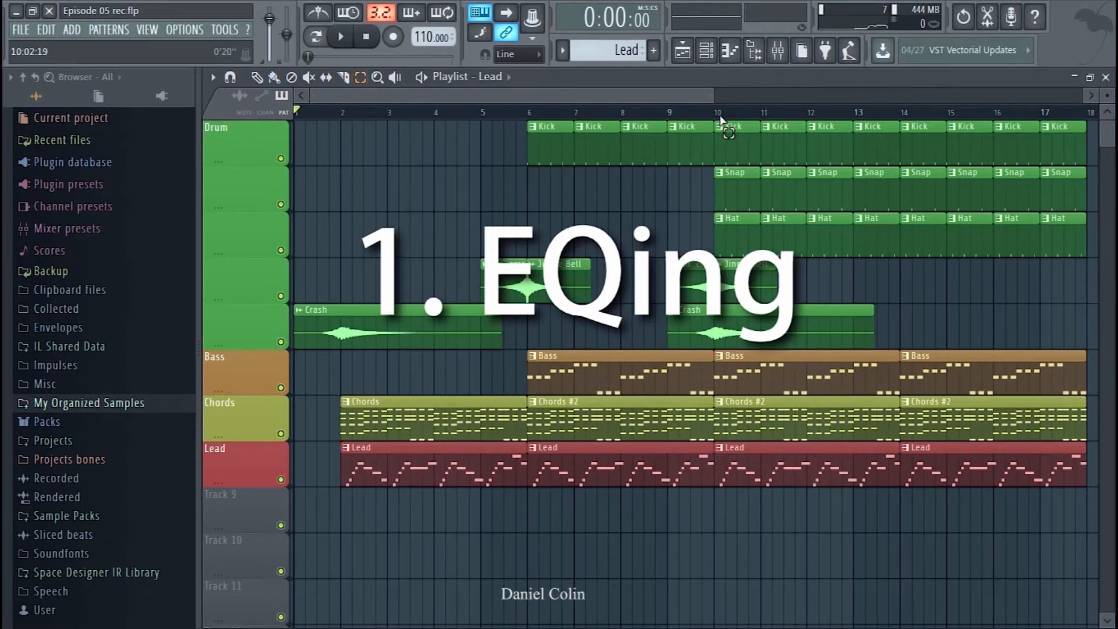
- Select the playlist's time range from bar 10 to bar 18 for looping and solo the Bass mixer track
left_click_drag(716, 114, 1095, 120)
left_click(777, 51)
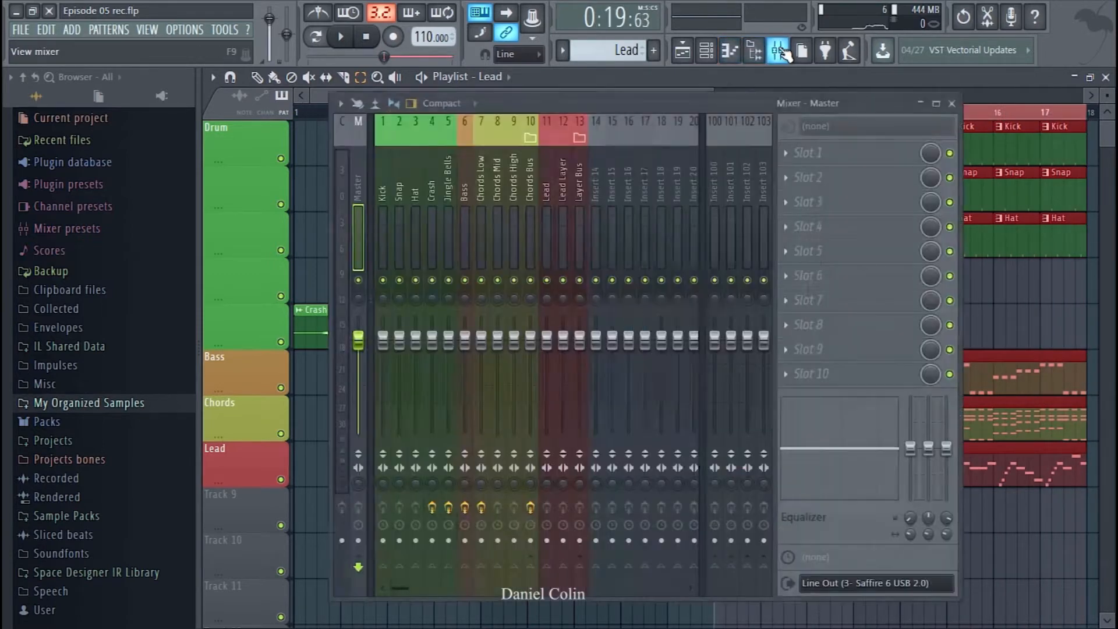
right_click(465, 281)
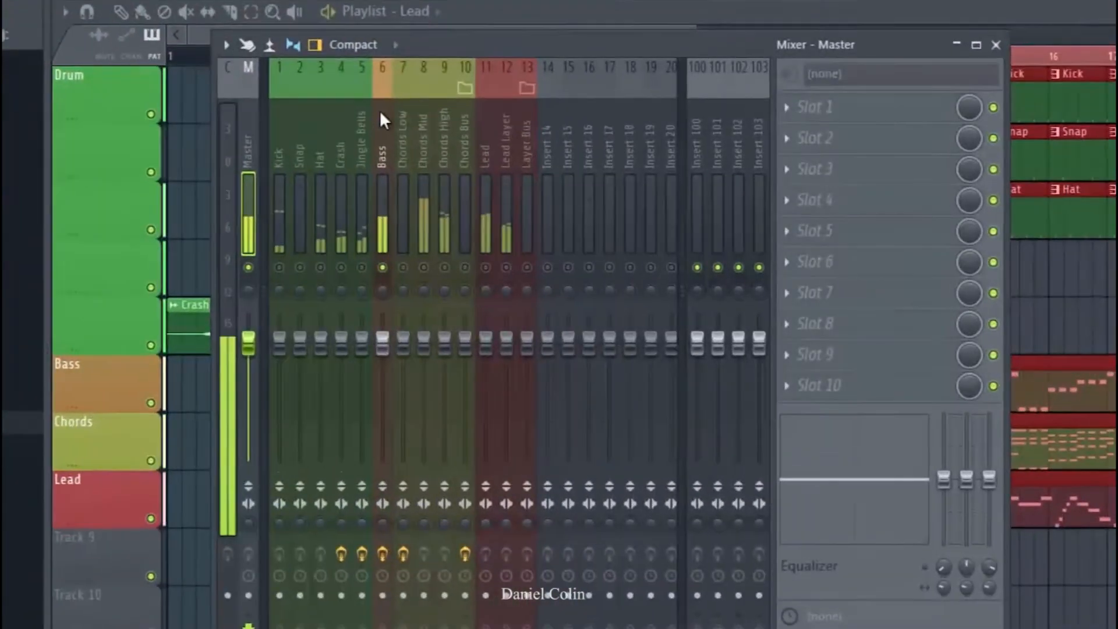
- Add Fruity Parametric EQ 2 to the Bass track's second effect slot and pull band 1 down to -18 dB just under 60 Hz
left_click(431, 146)
left_click(809, 118)
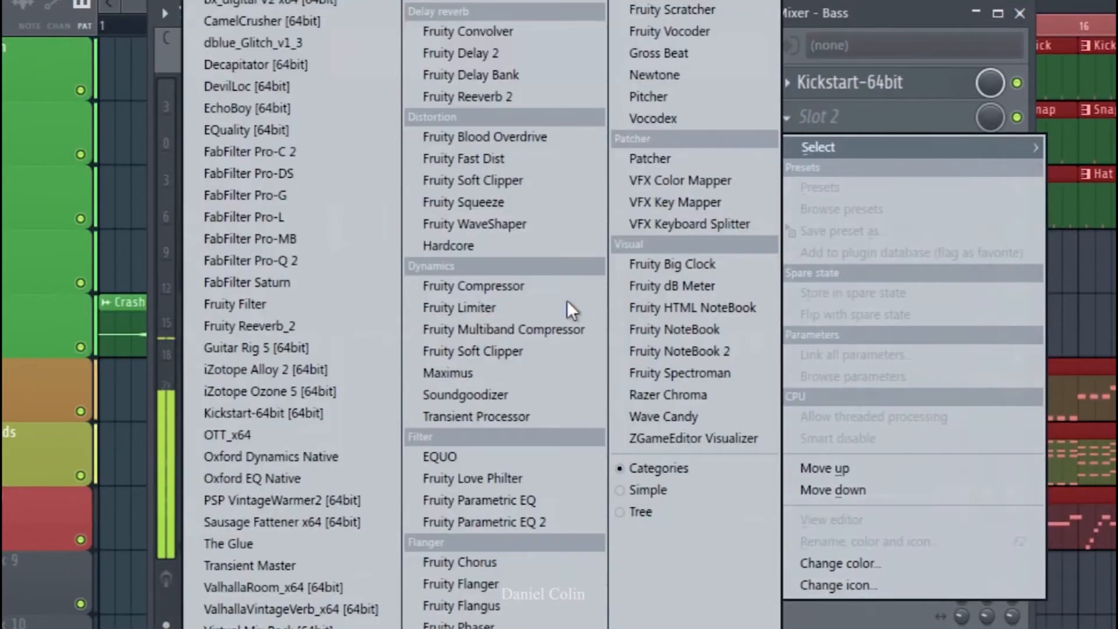
left_click(515, 524)
left_click_drag(499, 296, 425, 191)
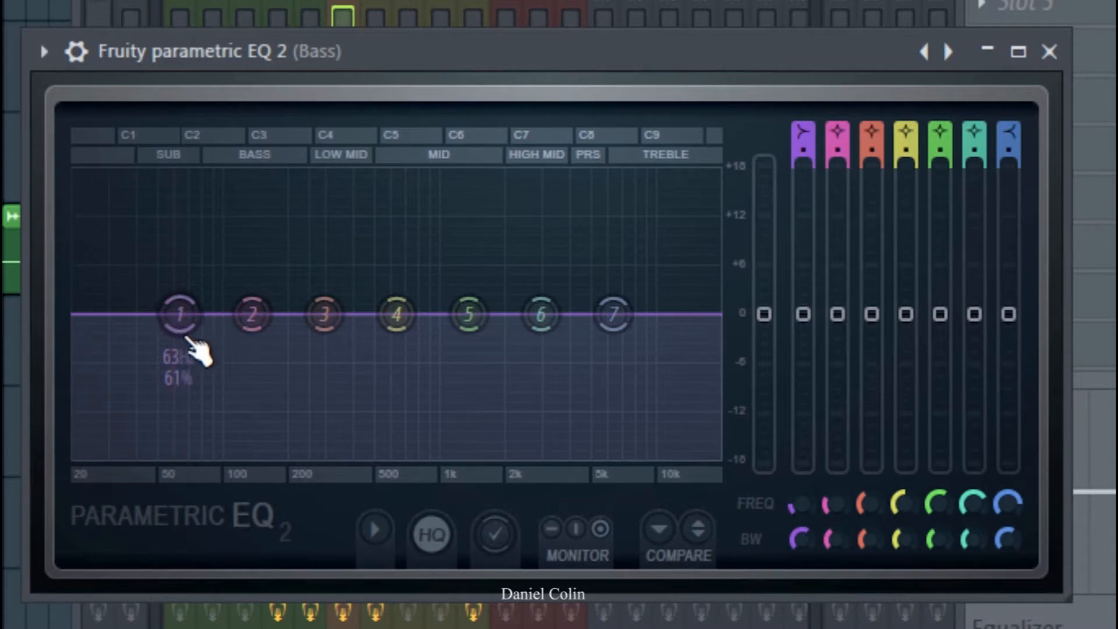
left_click_drag(178, 315, 169, 461)
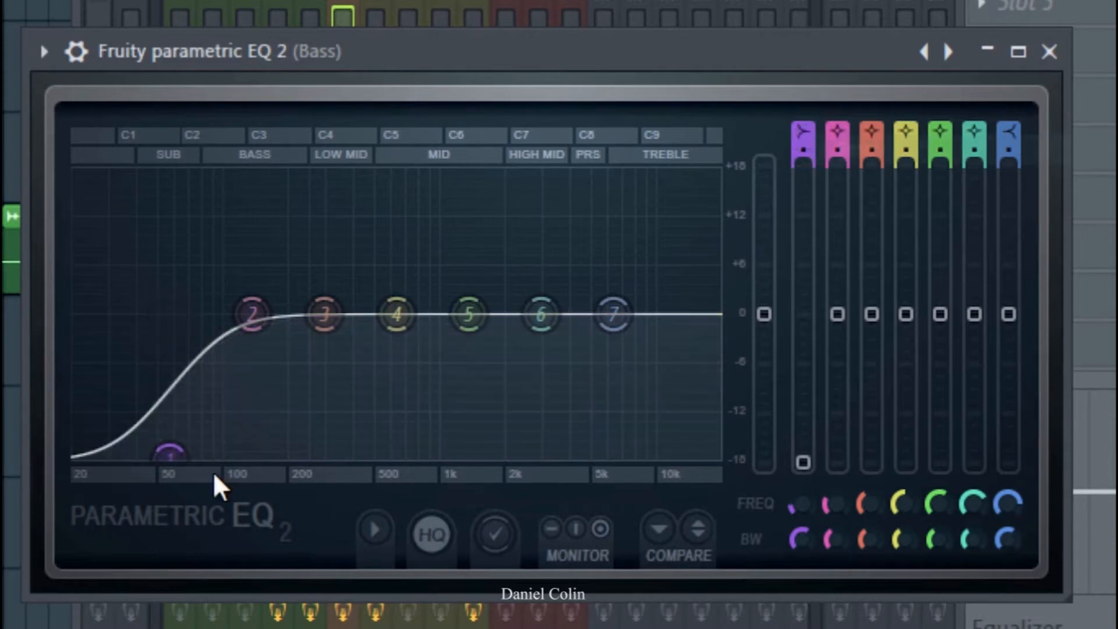
mouse_move(169, 456)
left_mouse_down()
mouse_move(153, 456)
mouse_move(197, 456)
mouse_move(172, 456)
left_mouse_up()
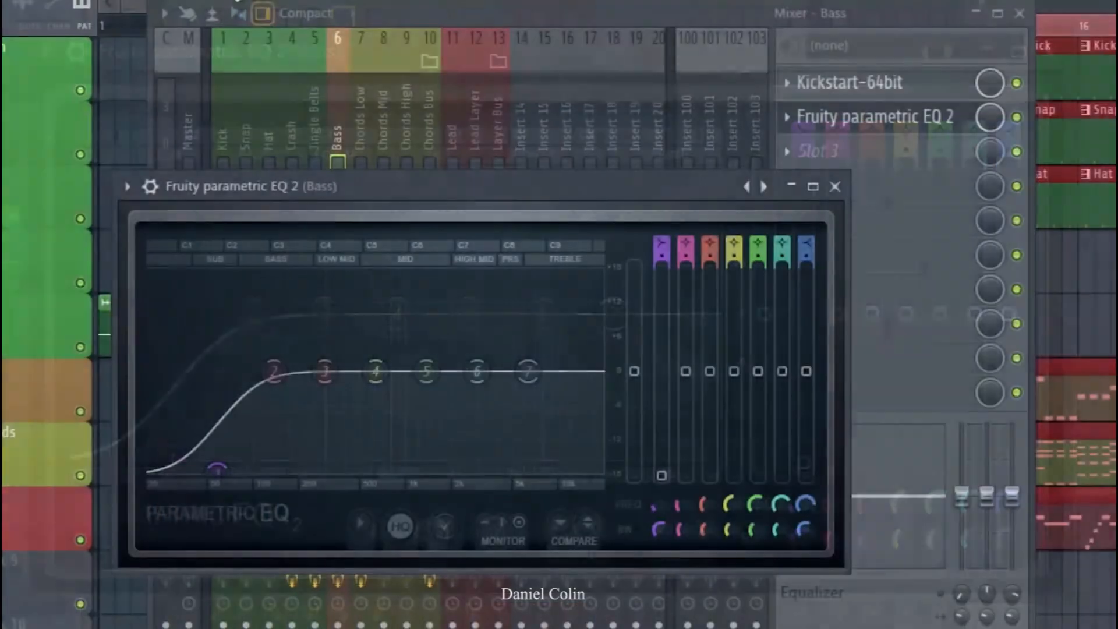
- Play the Bass together with the unmuted Kick, comparing the sound with the Bass EQ bypassed and enabled
key("space")
left_click(512, 13)
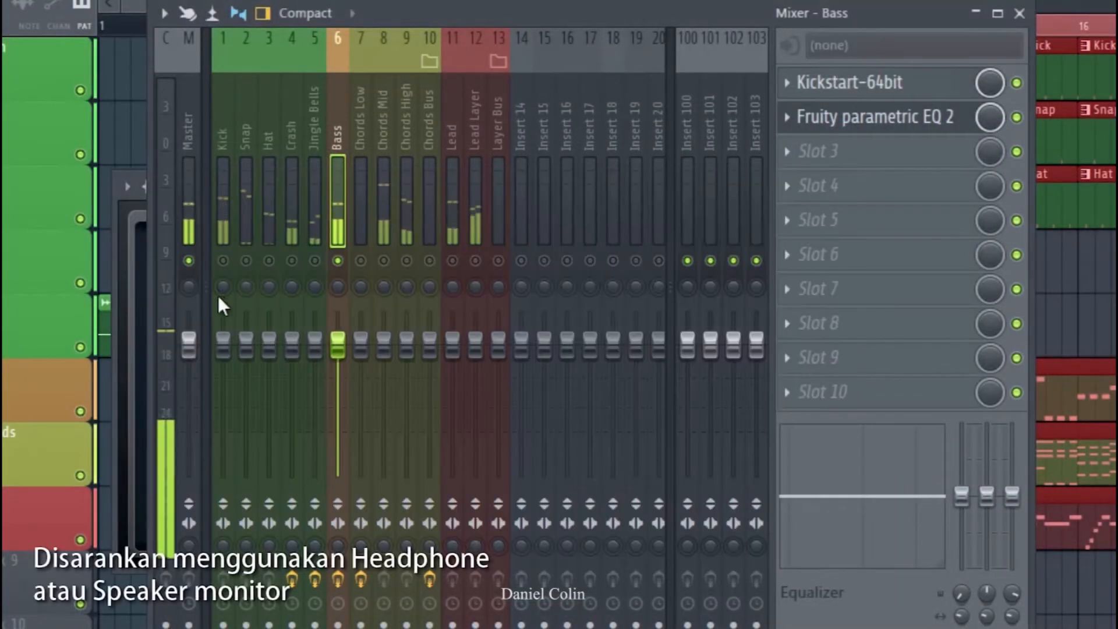
left_click(223, 261)
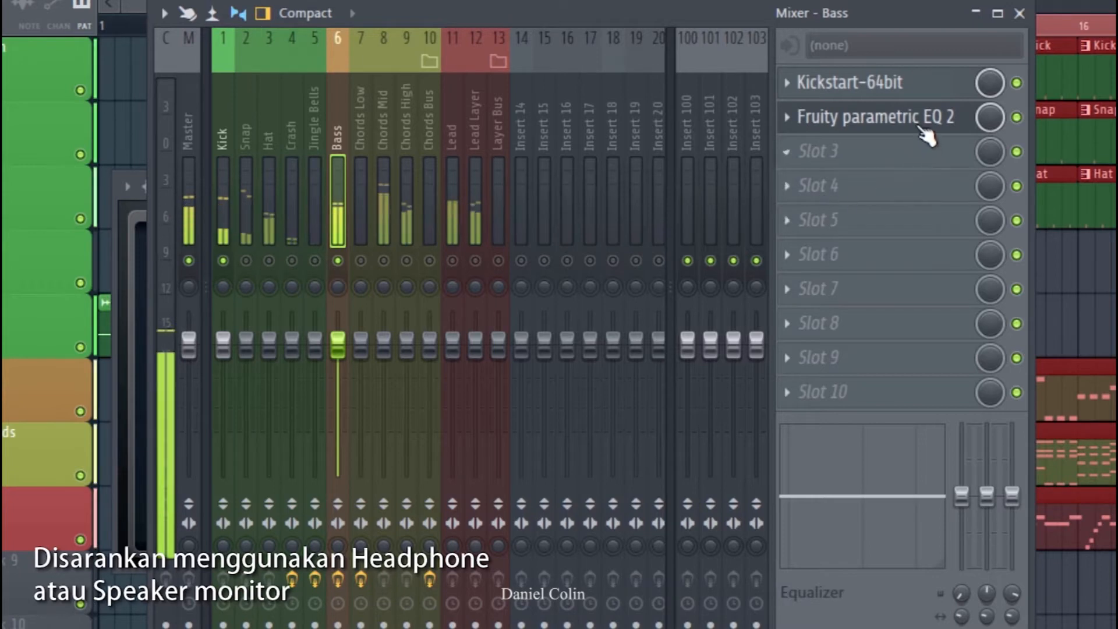
left_click(1020, 119)
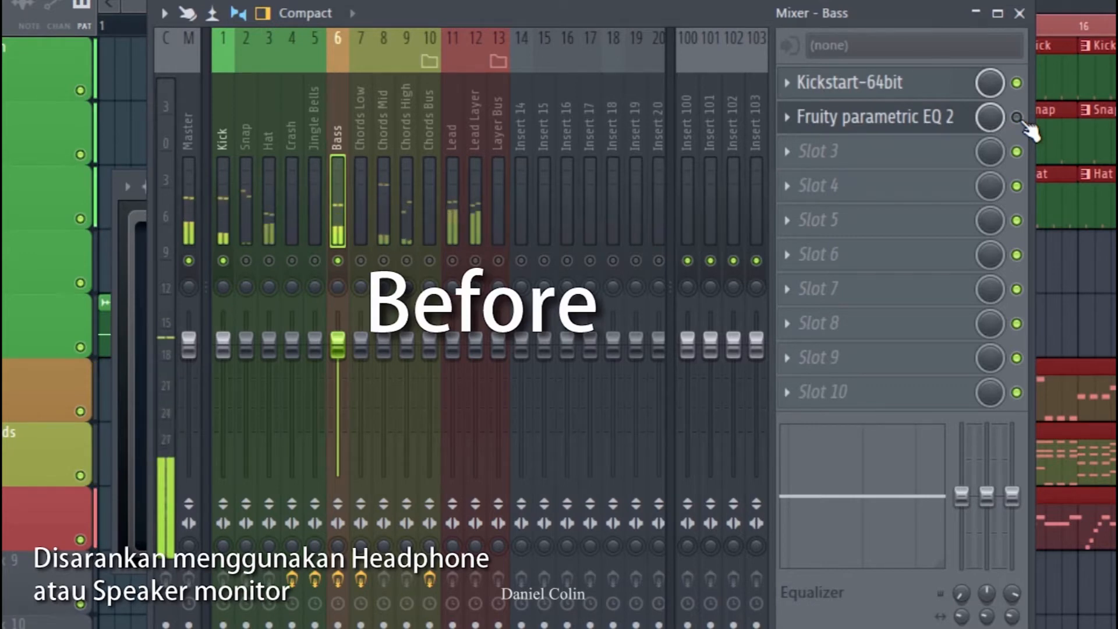
left_click(1020, 119)
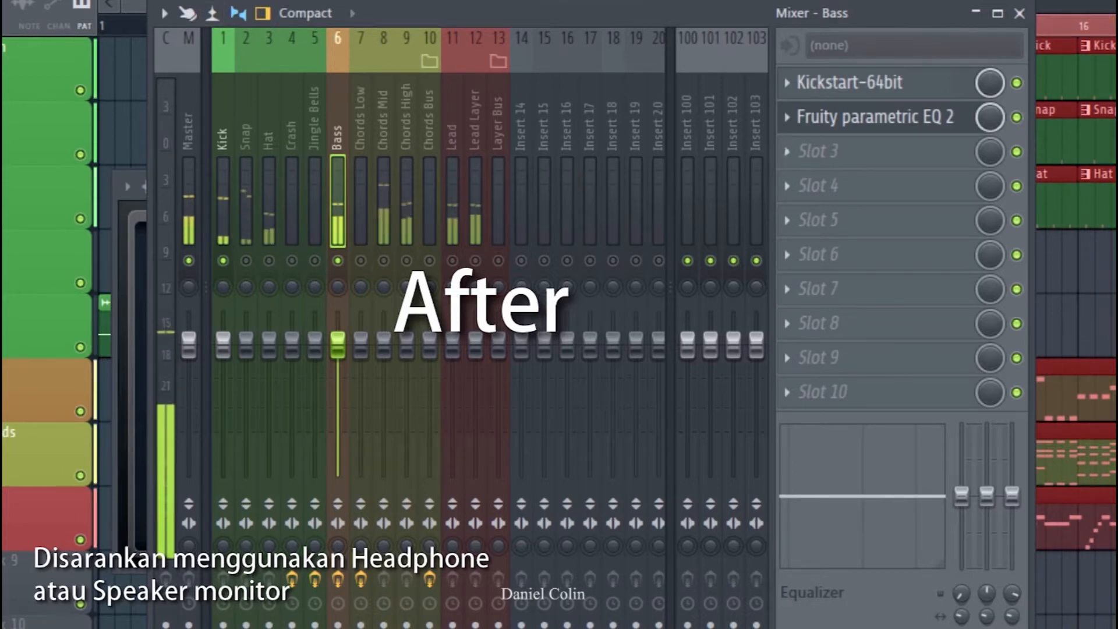
key("space")
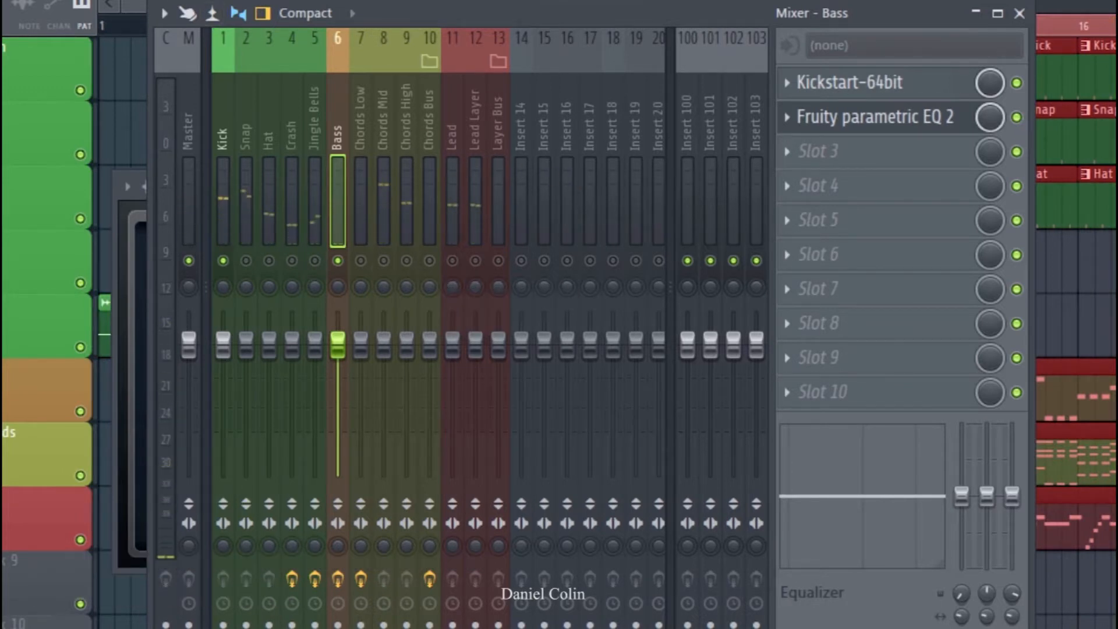
- Close the Bass EQ, solo the Lead track and add Fruity Parametric EQ 2 to its first effect slot
left_click(127, 248)
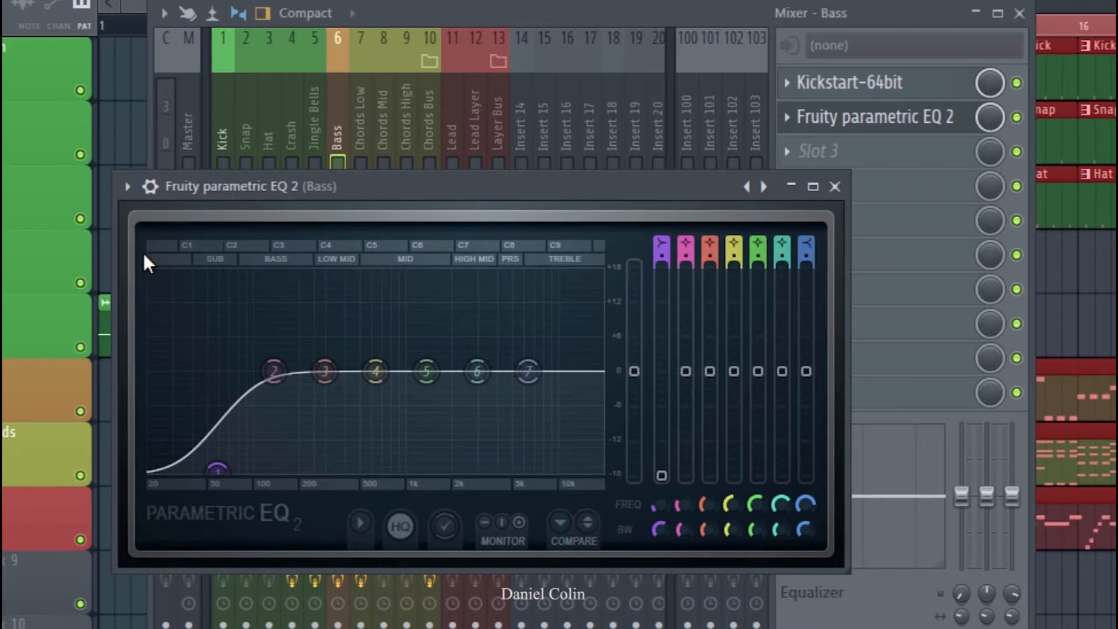
left_click(835, 187)
left_click(449, 139)
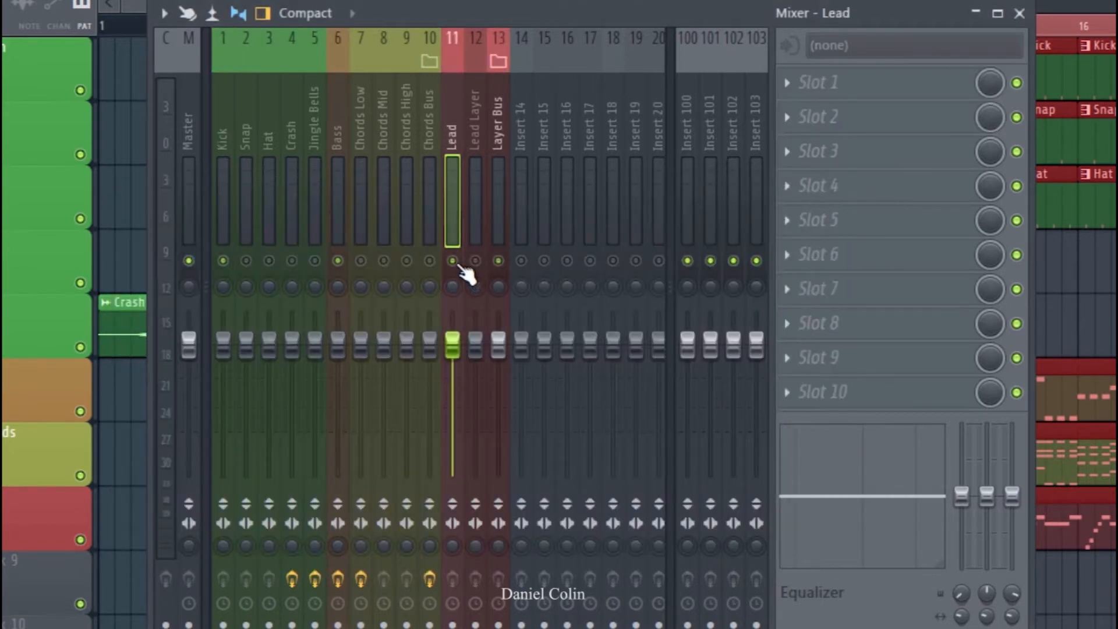
left_click(786, 86)
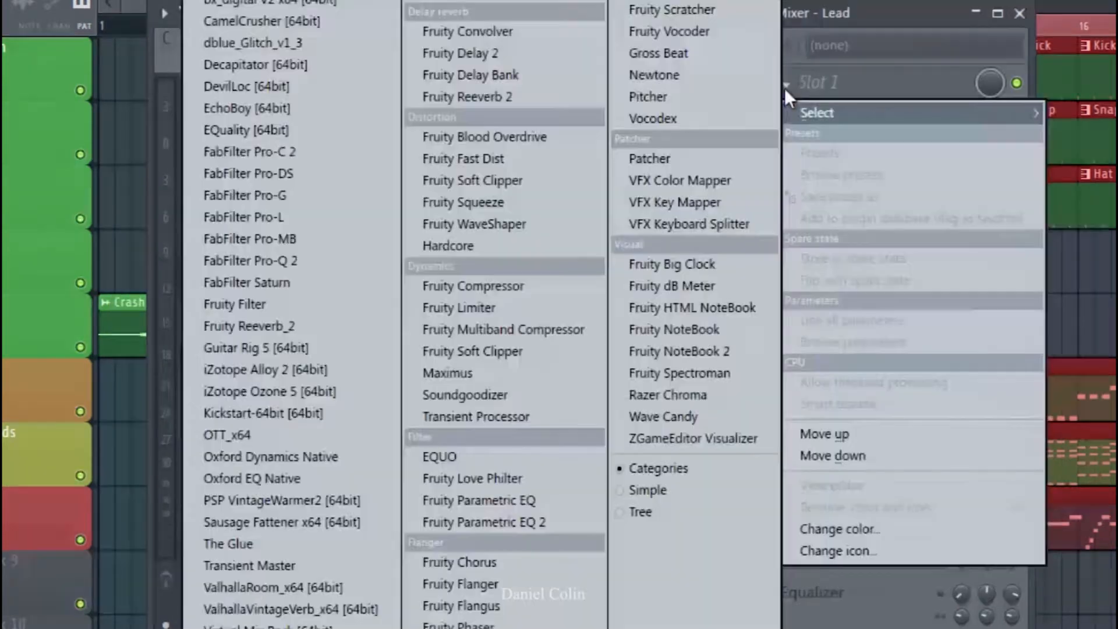
left_click(527, 518)
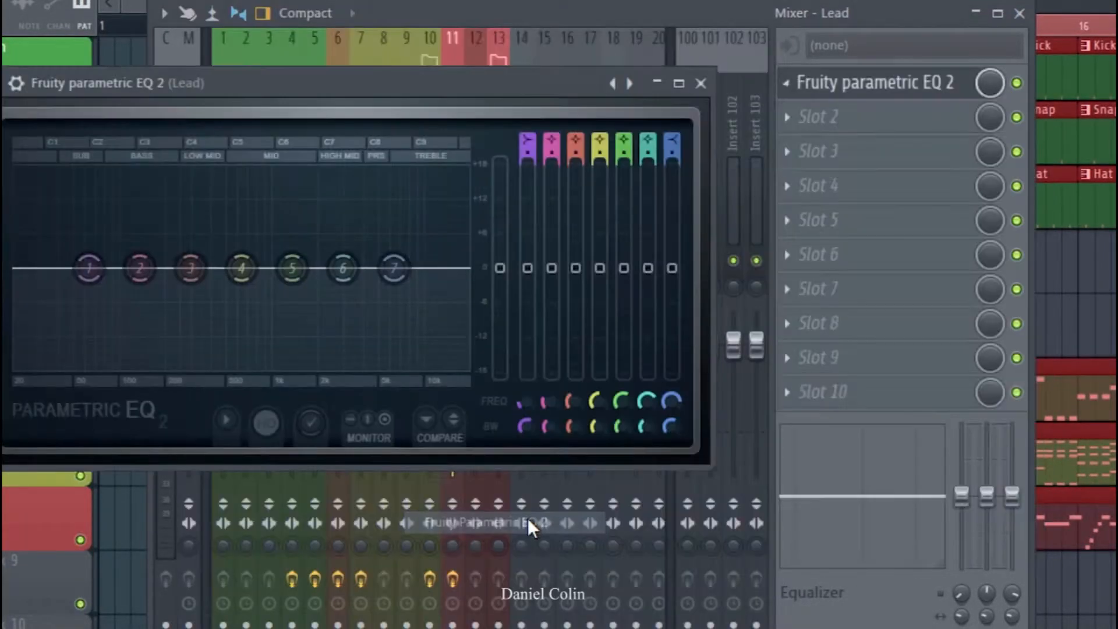
- Roll off the Lead's low end during playback by pulling EQ band 1 down to -18 dB at about 140 Hz
key("space")
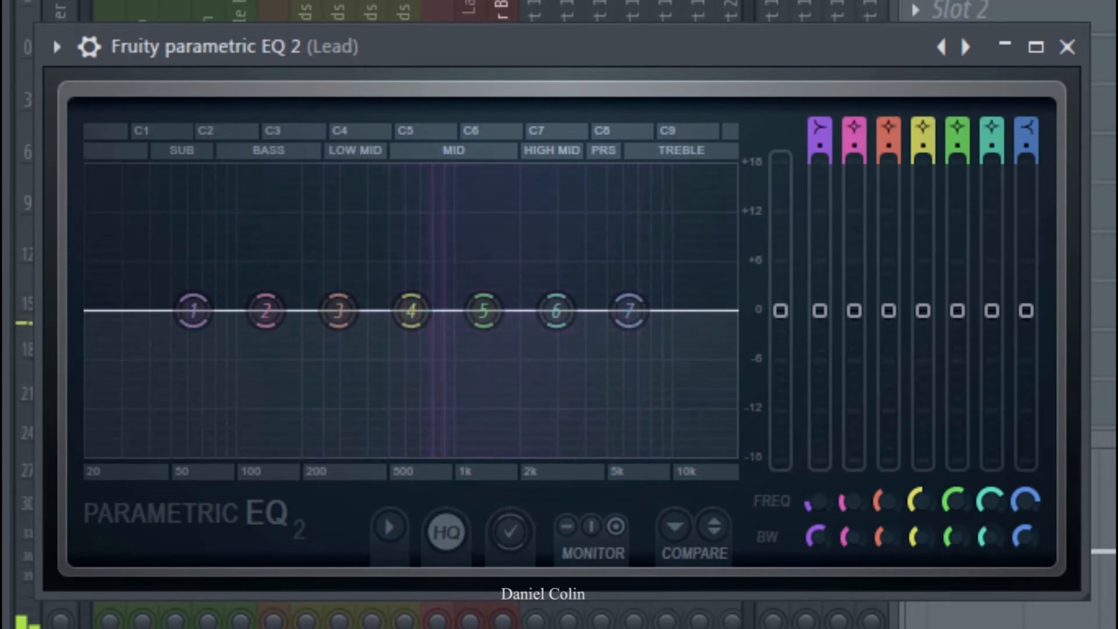
mouse_move(220, 346)
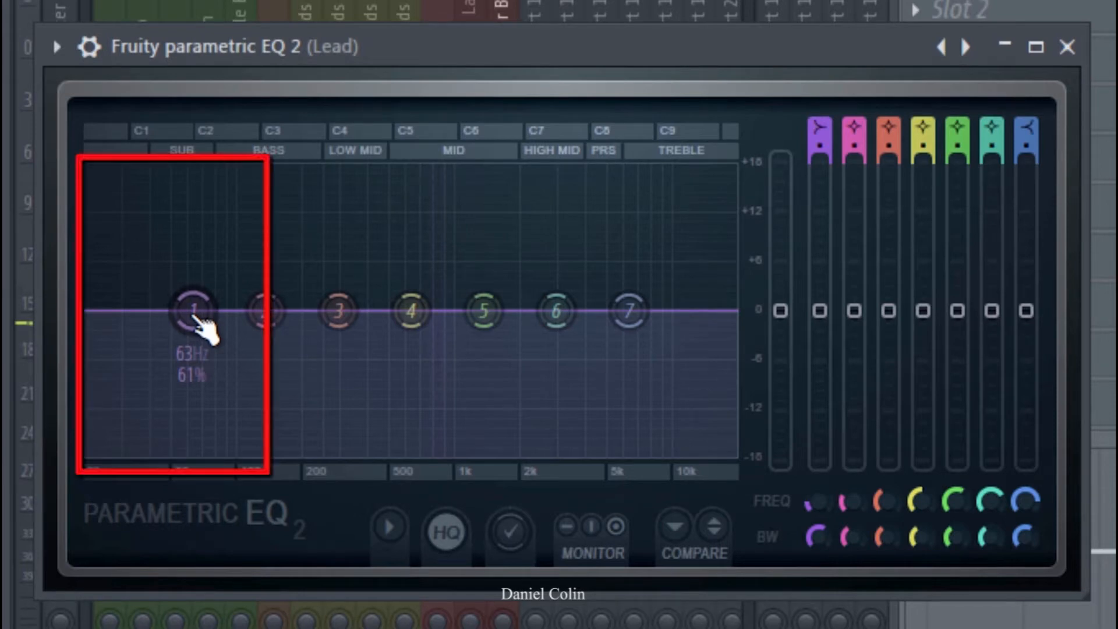
mouse_move(195, 319)
left_mouse_down()
mouse_move(232, 452)
mouse_move(266, 451)
left_mouse_up()
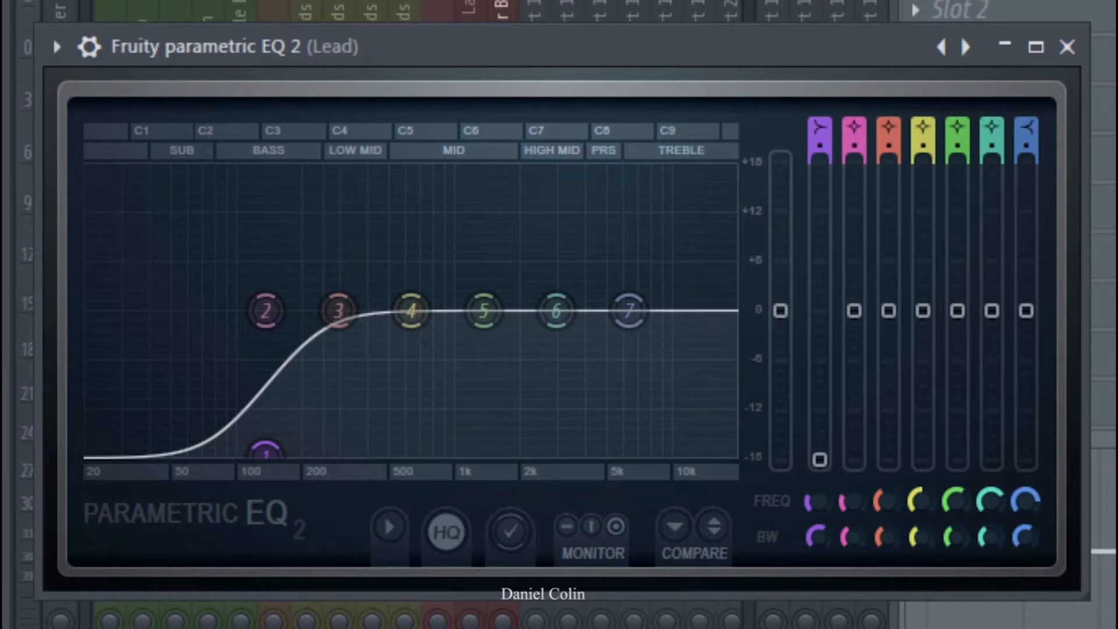
mouse_move(274, 454)
left_mouse_down()
mouse_move(393, 452)
mouse_move(250, 452)
mouse_move(269, 452)
left_mouse_up()
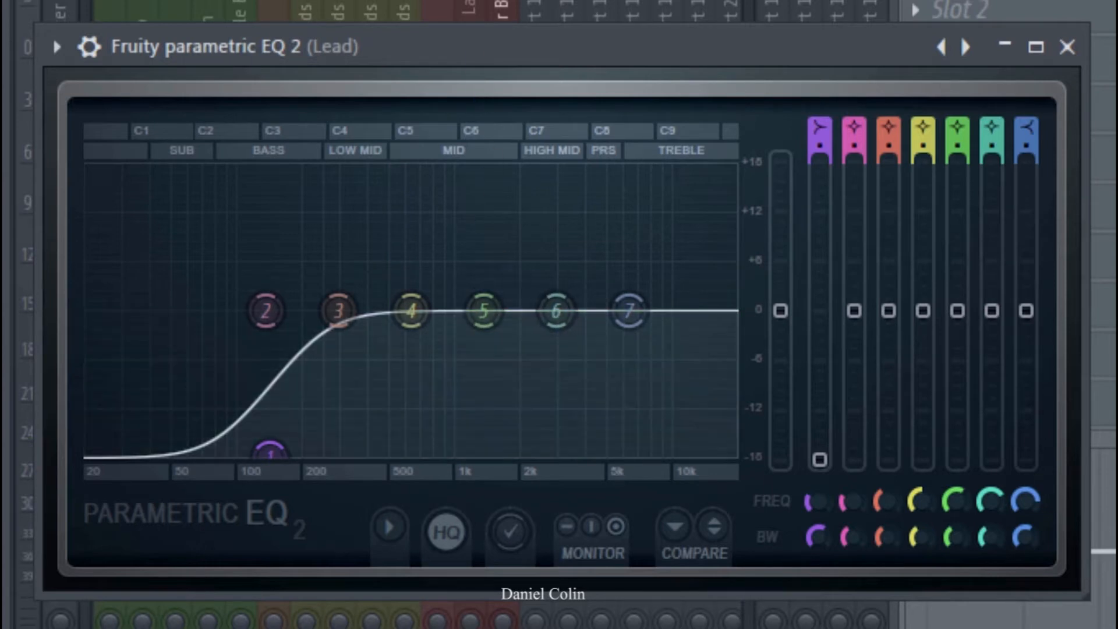
- Sweep a narrowed, boosted band 6 across the Lead EQ, leaving it as a cut of about 2 dB near 1.3 kHz
left_click_drag(556, 310, 609, 257)
left_click_drag(983, 539, 983, 564)
left_click_drag(606, 255, 483, 198)
left_click_drag(991, 196, 992, 326)
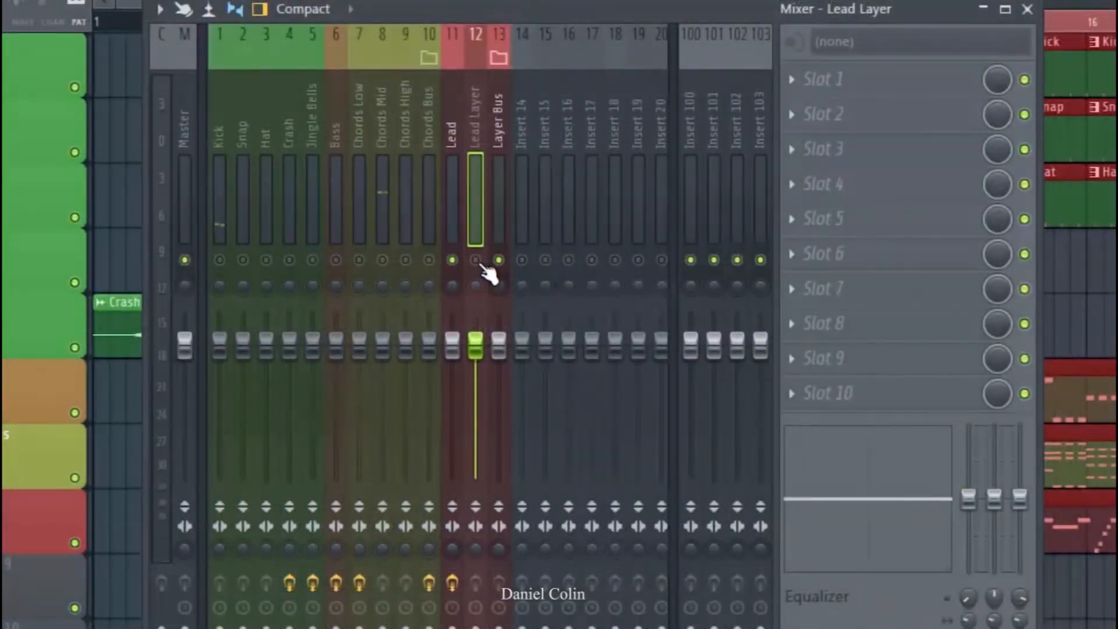
- Add Fruity Parametric EQ 2 to the Lead Layer track's first effect slot
left_click(794, 93)
mouse_move(823, 110)
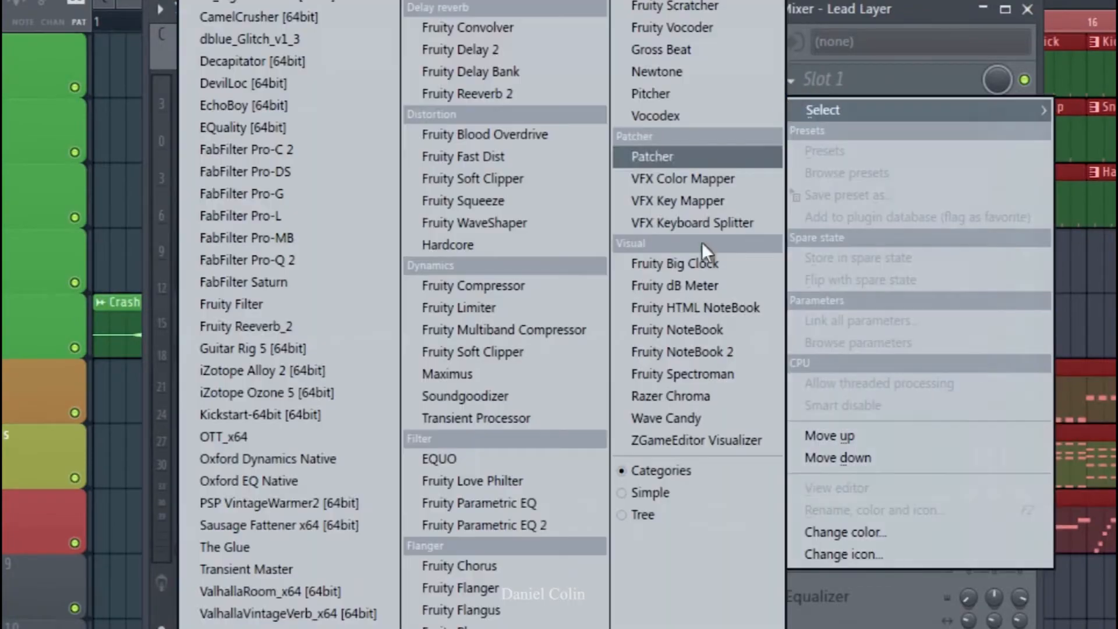
left_click(540, 521)
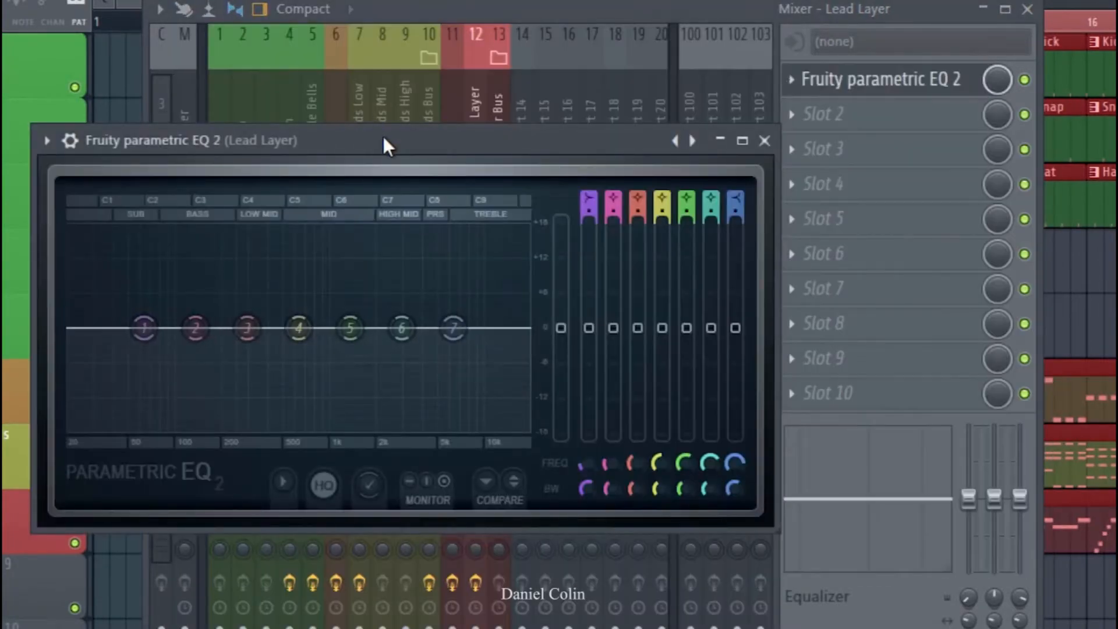
left_click_drag(387, 142, 462, 155)
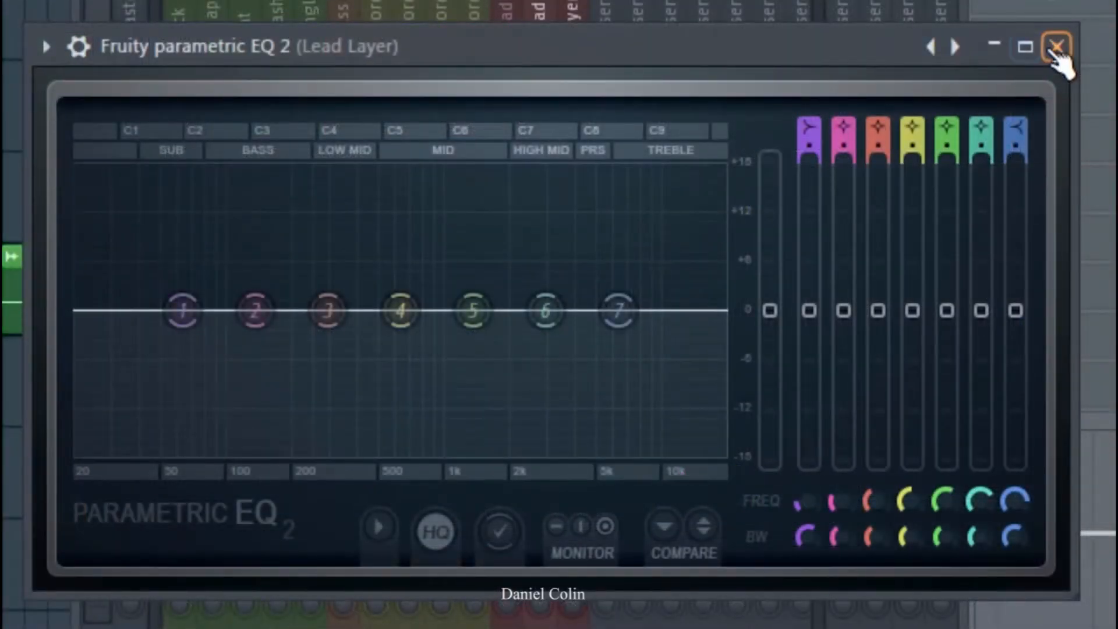
left_click(1057, 47)
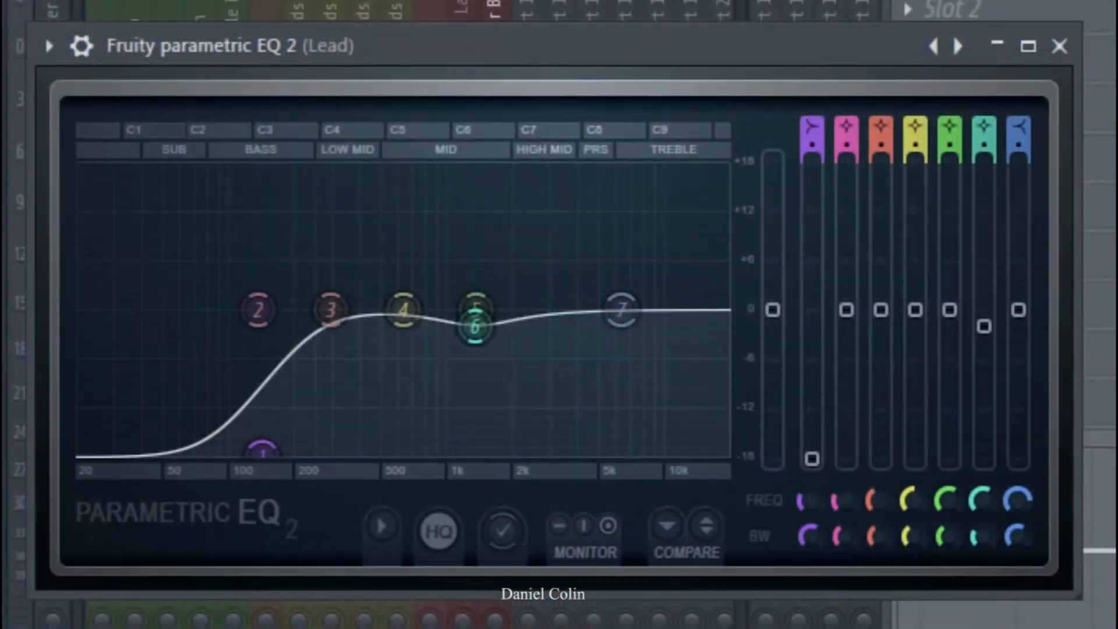
- On the Lead Layer EQ, lower band 4 at 637 Hz to about -4.5 dB and roll off the lows with band 1 around 200 Hz
key("space")
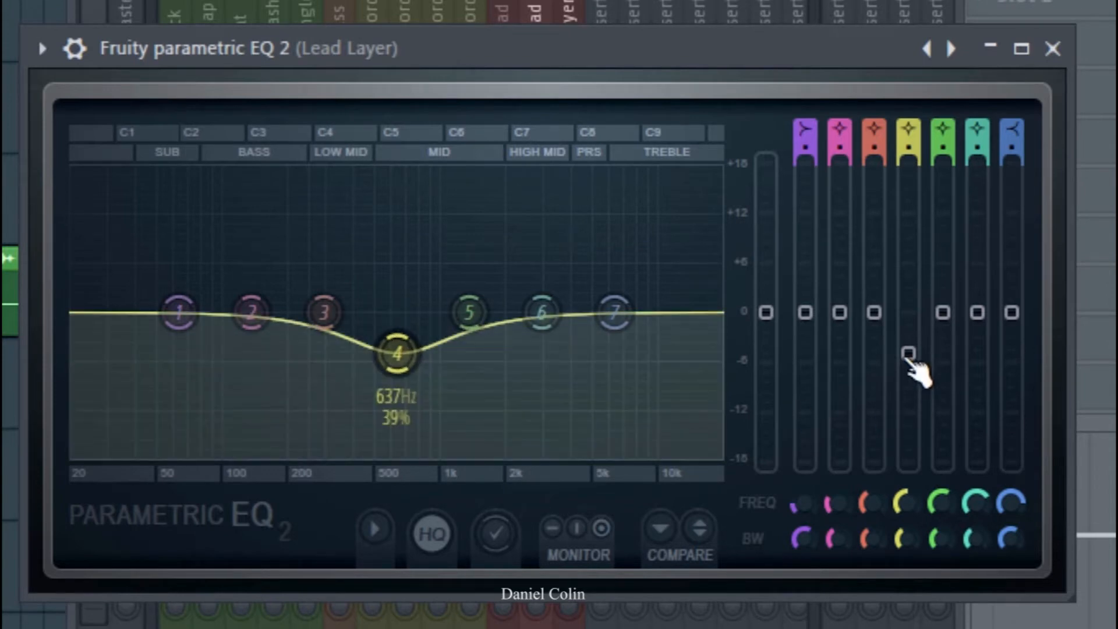
key("space")
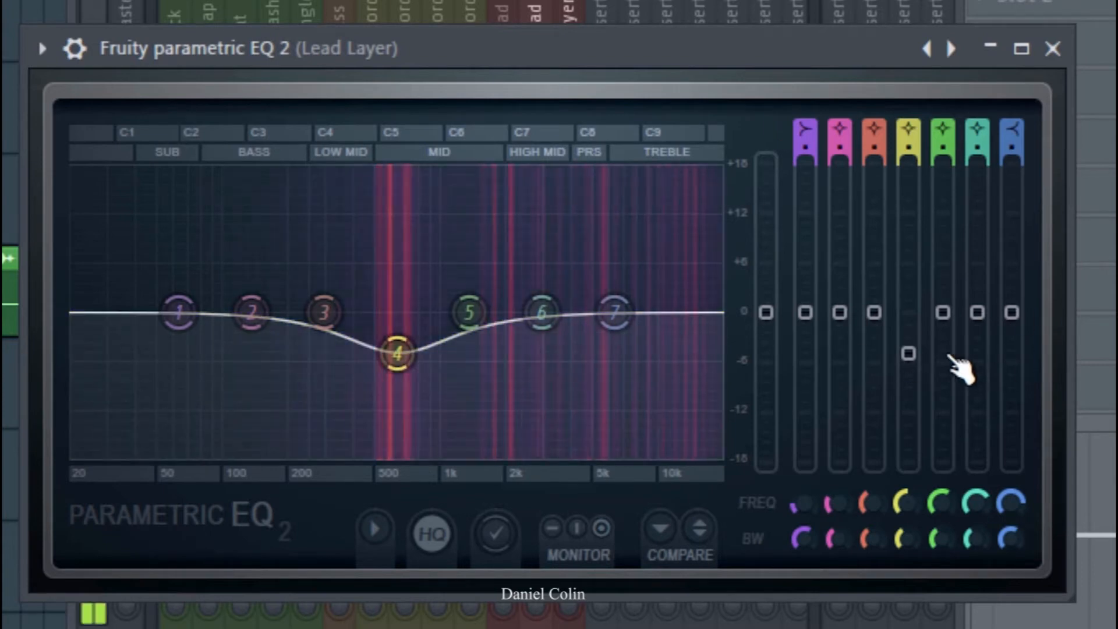
mouse_move(908, 353)
left_mouse_down()
mouse_move(908, 365)
mouse_move(909, 348)
left_mouse_up()
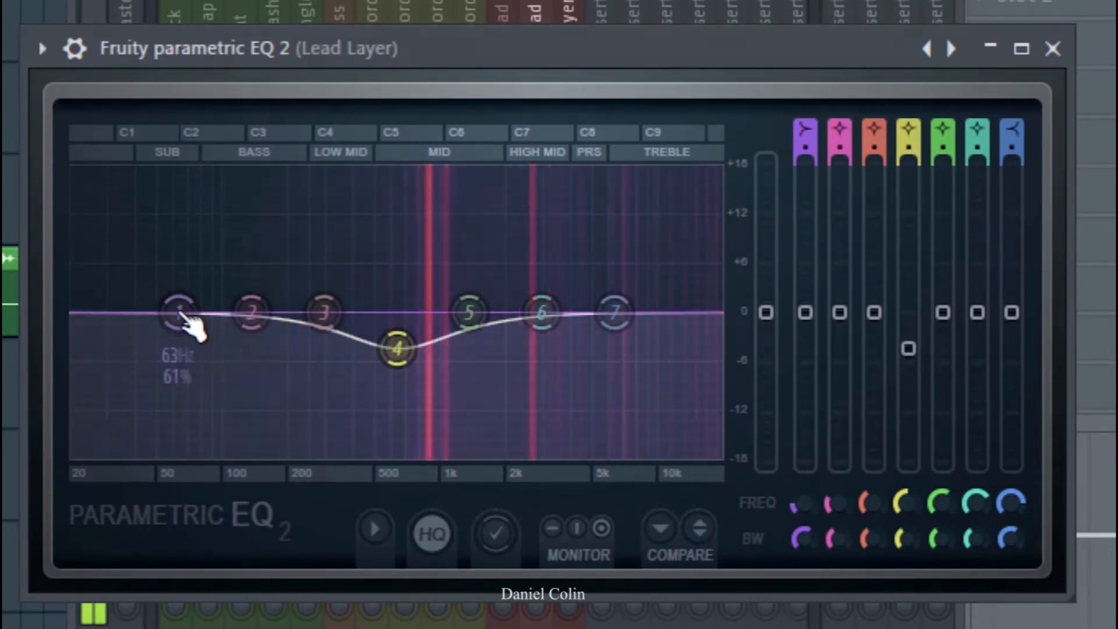
left_click_drag(182, 315, 293, 454)
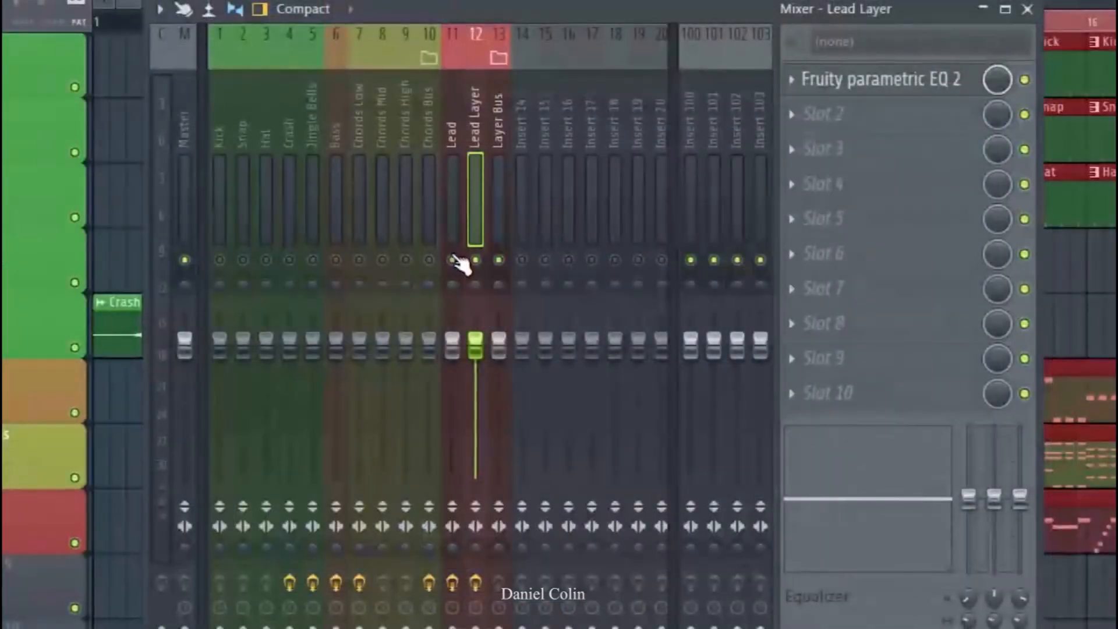
- Play the Lead and Lead Layer together, comparing the sound with their effects bypassed and enabled
key("space")
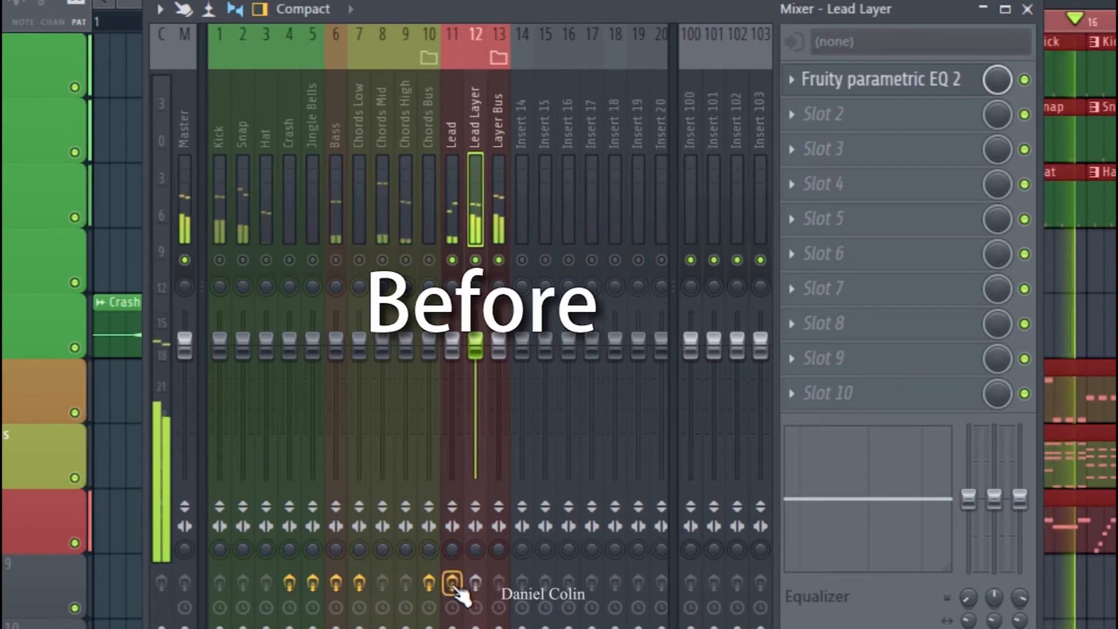
left_click(477, 584)
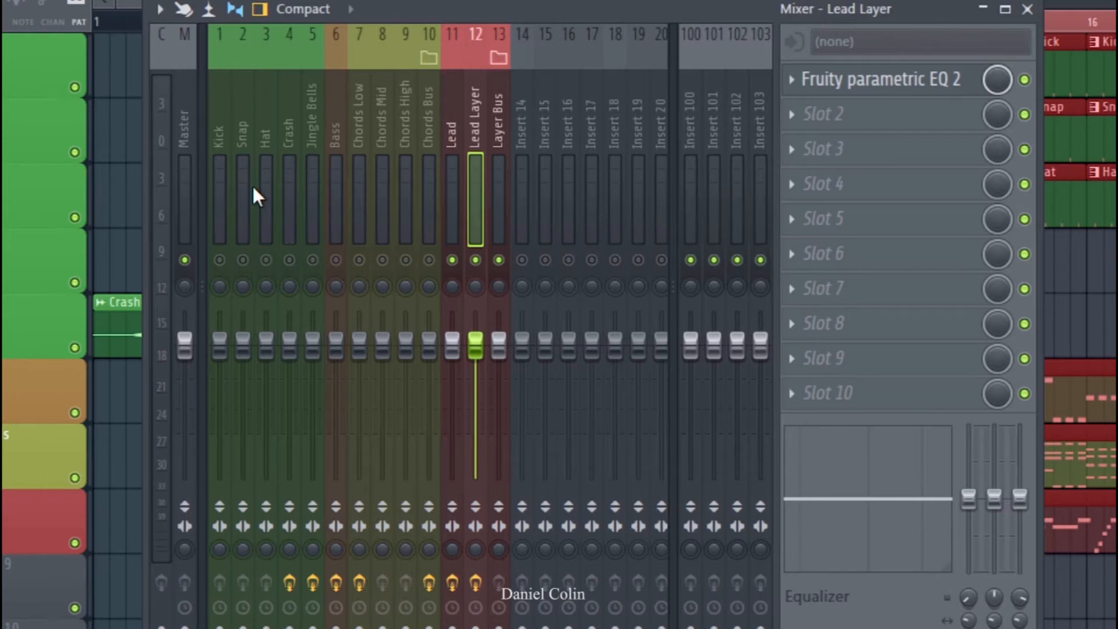
- Play the song with only the Snap soloed, followed by only the Hat, to judge how each drum sounds
left_click(251, 259)
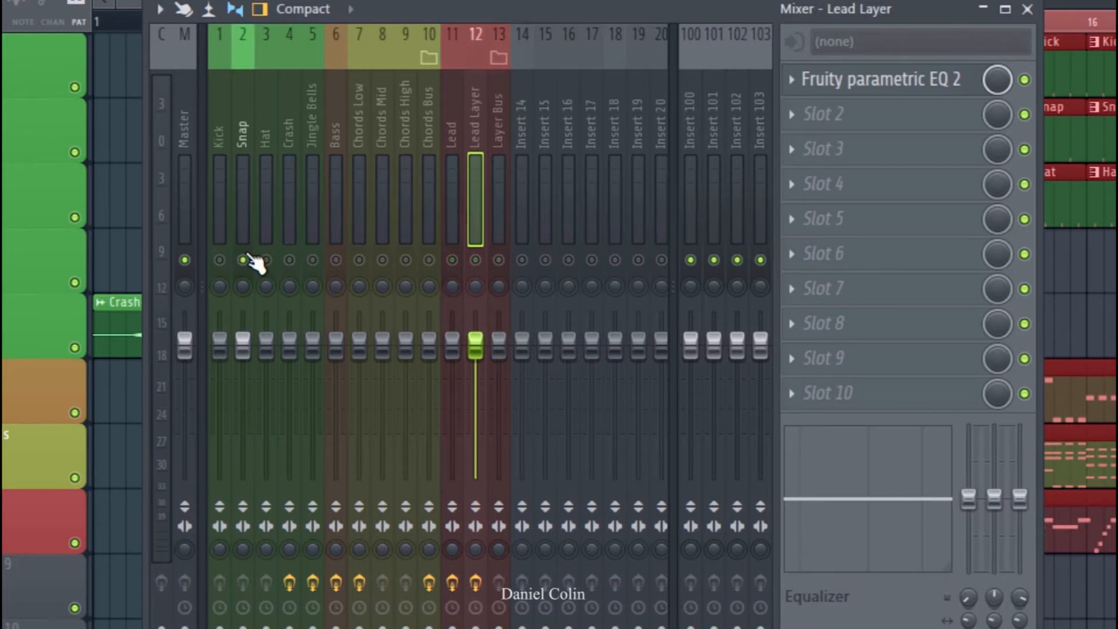
key("space")
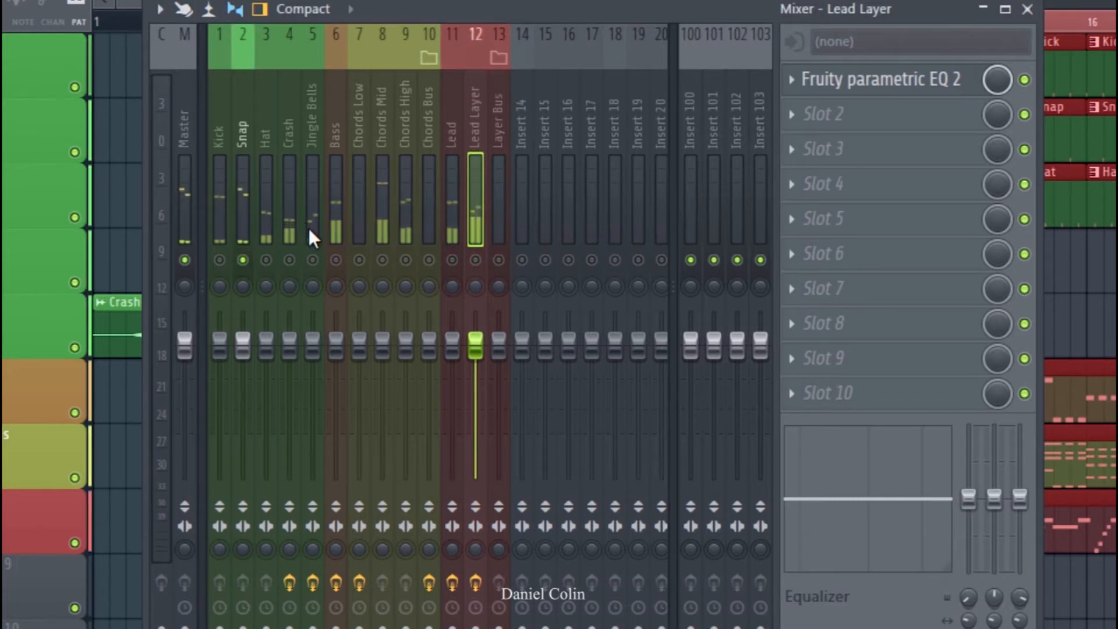
left_click(268, 264)
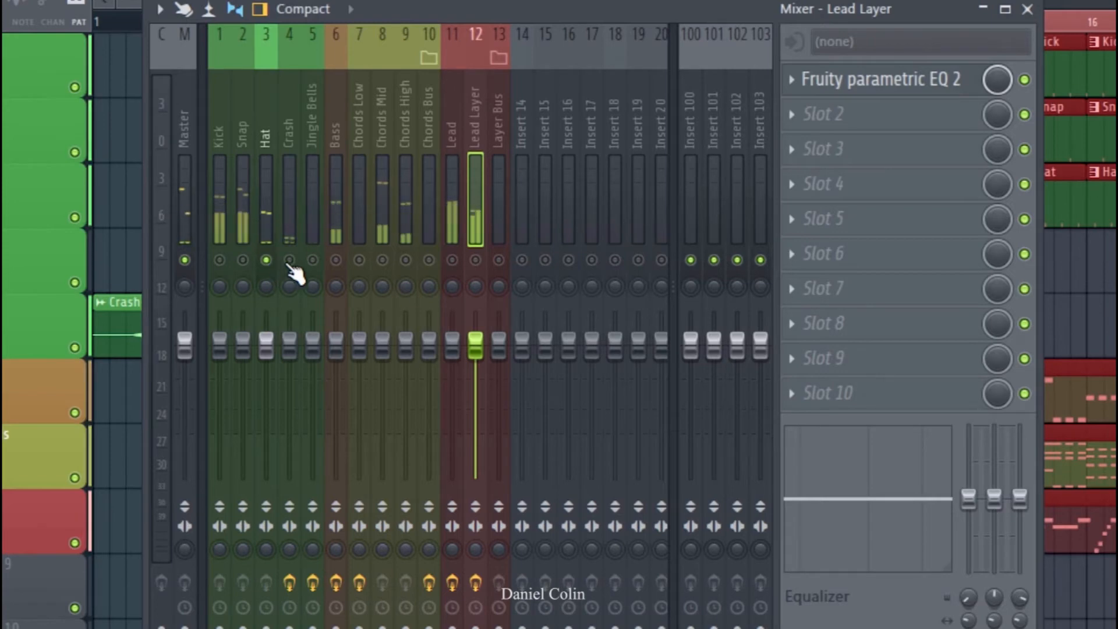
key("space")
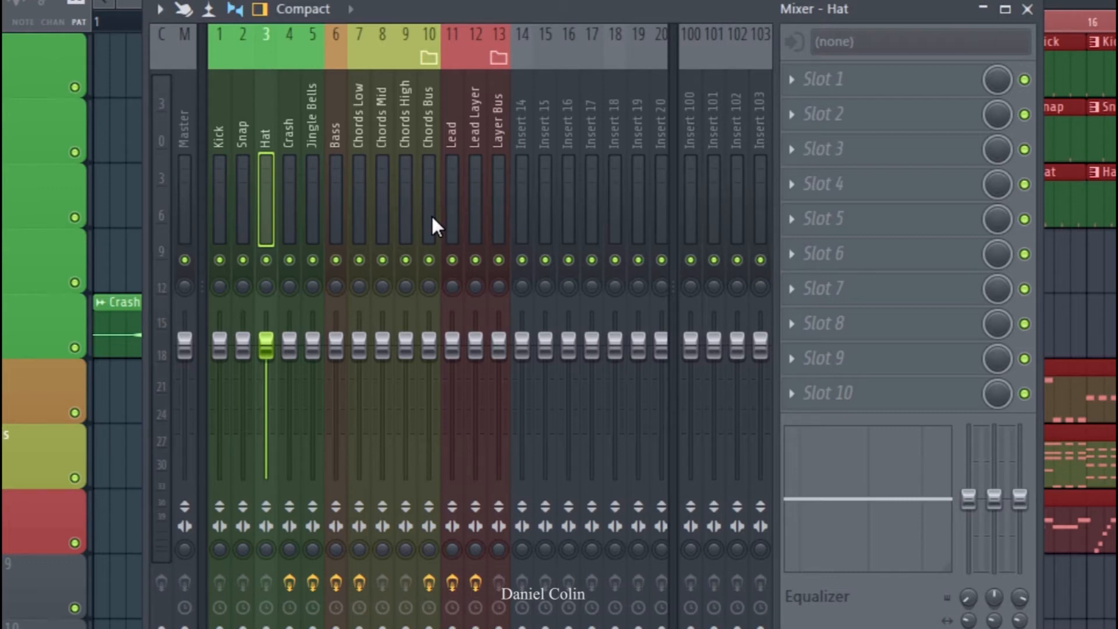
- Add FabFilter Pro-C 2 to the Layer Bus track's first effect slot
left_click(497, 132)
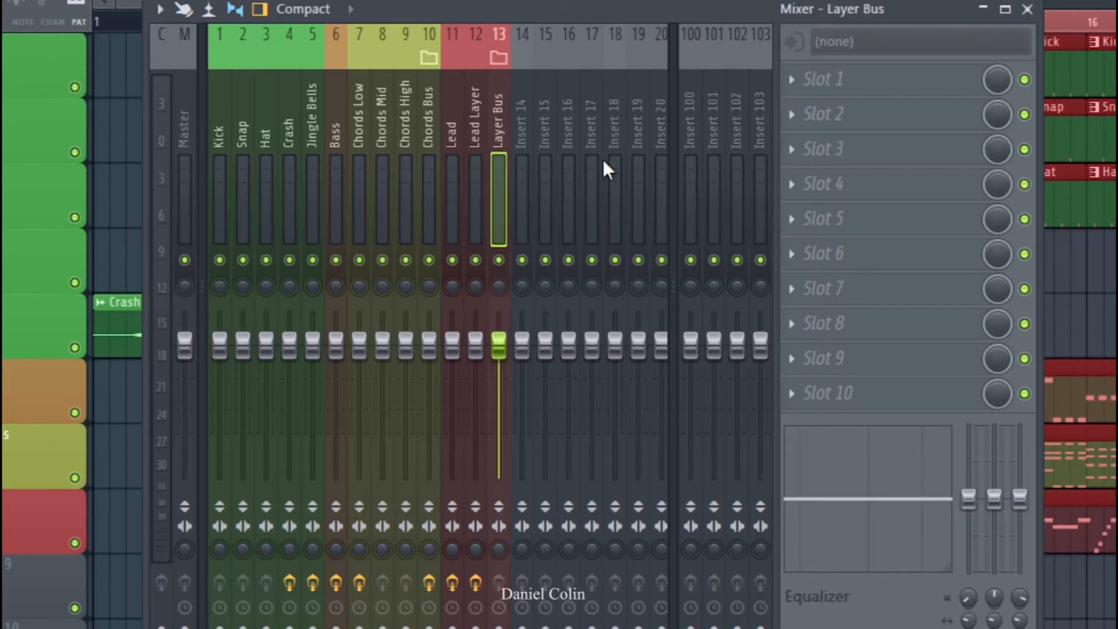
left_click(793, 80)
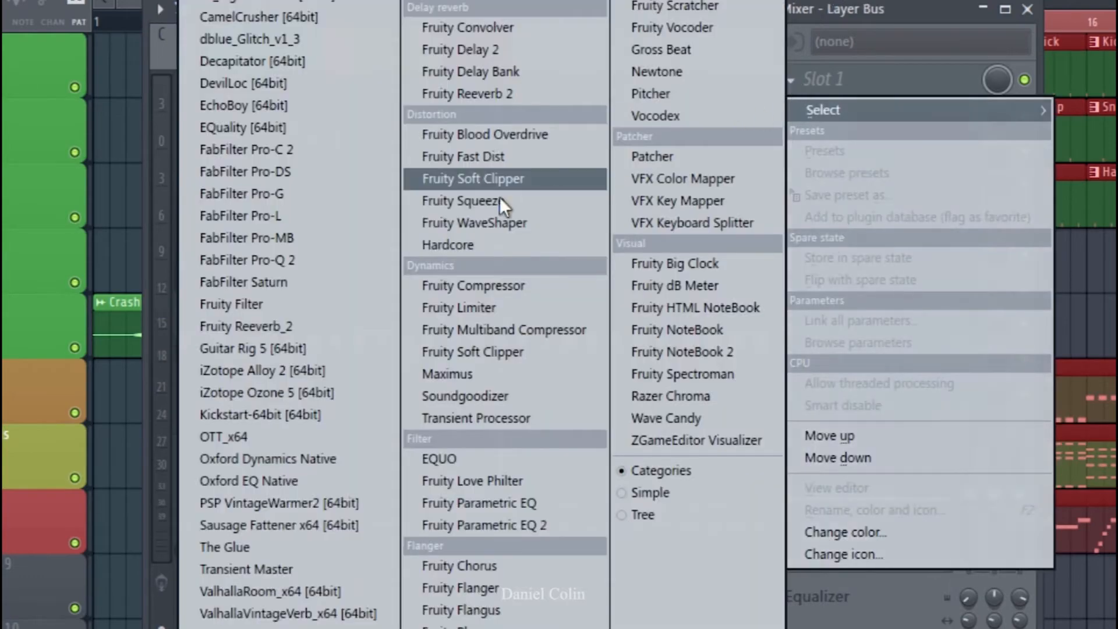
left_click(324, 149)
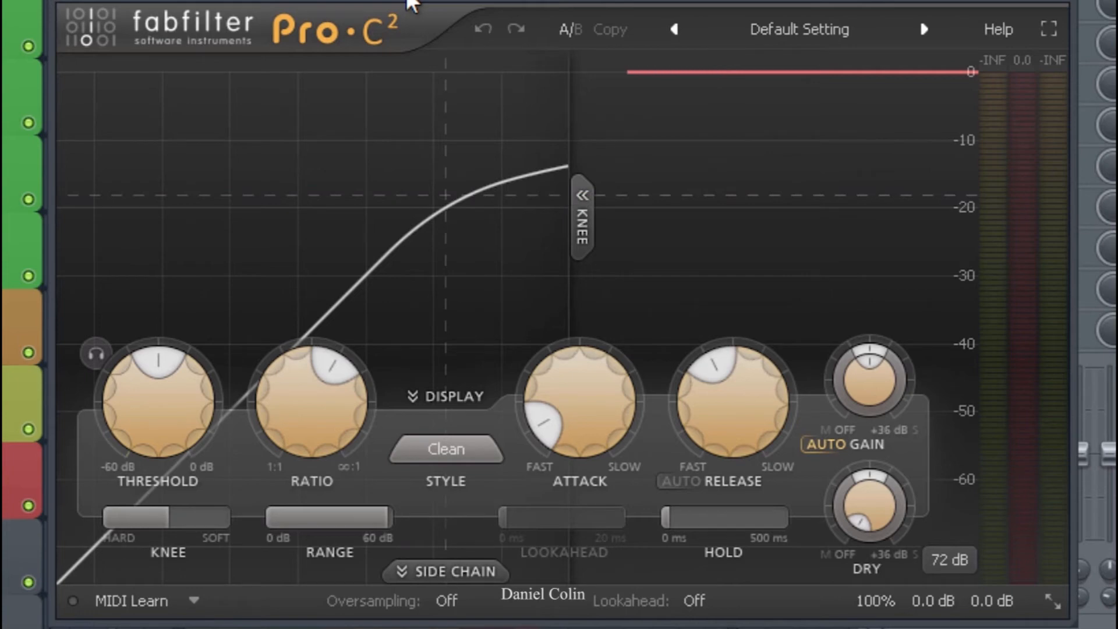
- On the Layer Bus compressor, set the attack to 2.48 ms and the release to about 563 ms
mouse_move(305, 413)
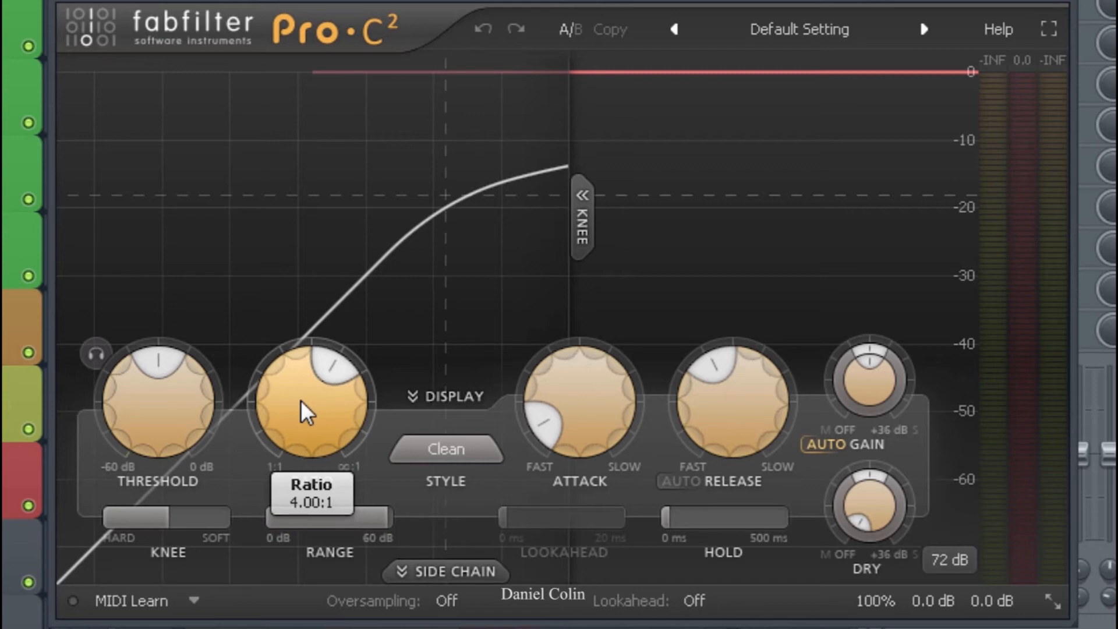
mouse_move(600, 445)
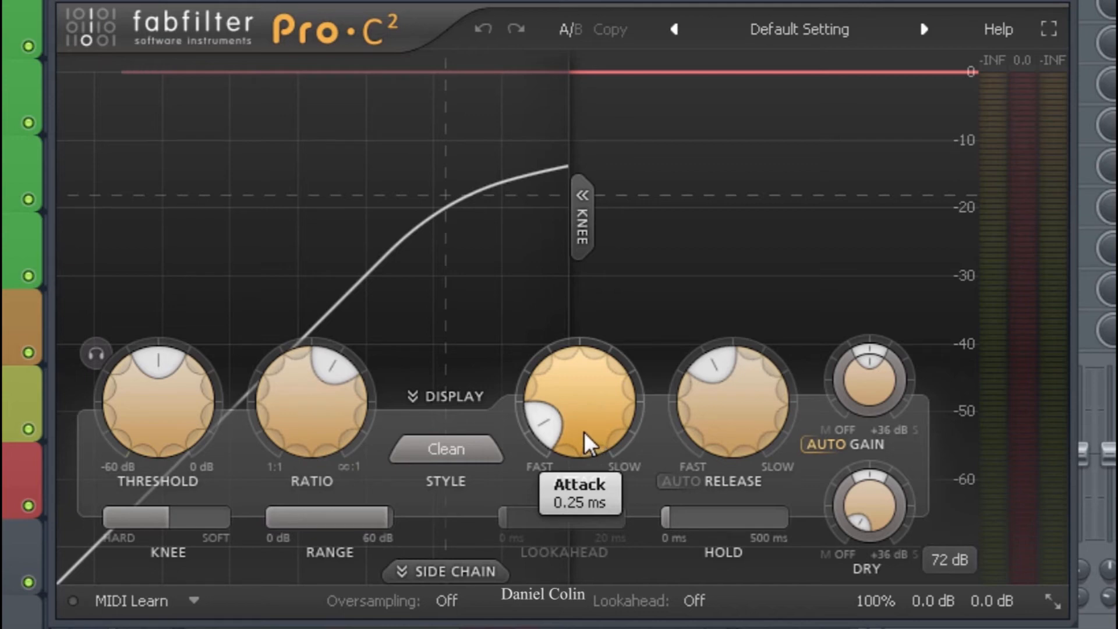
left_click_drag(598, 434, 599, 355)
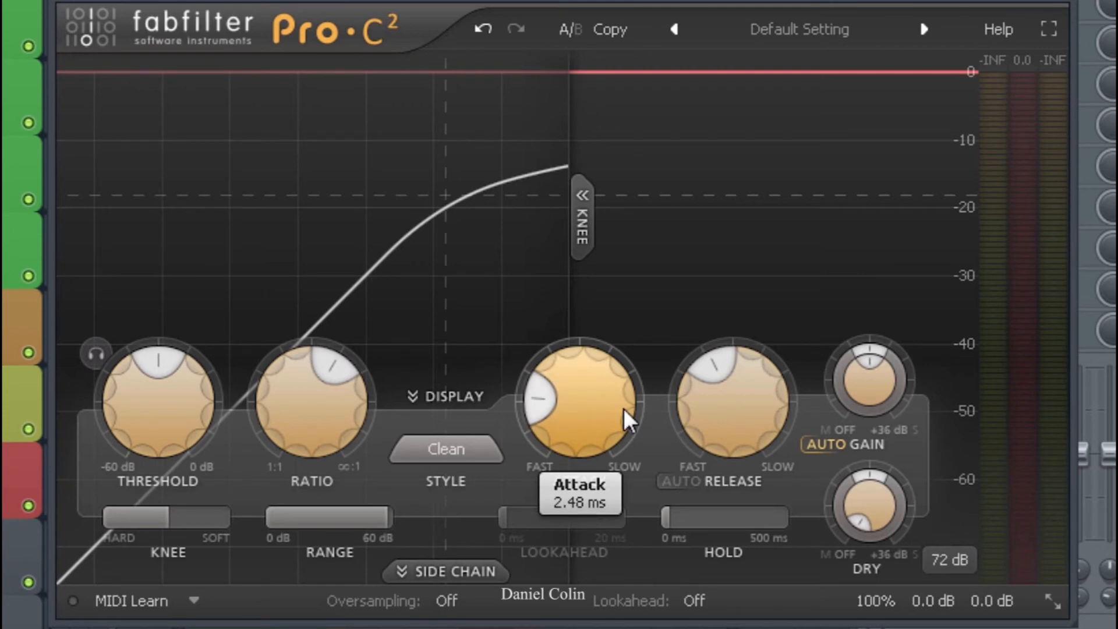
left_click_drag(719, 450, 752, 341)
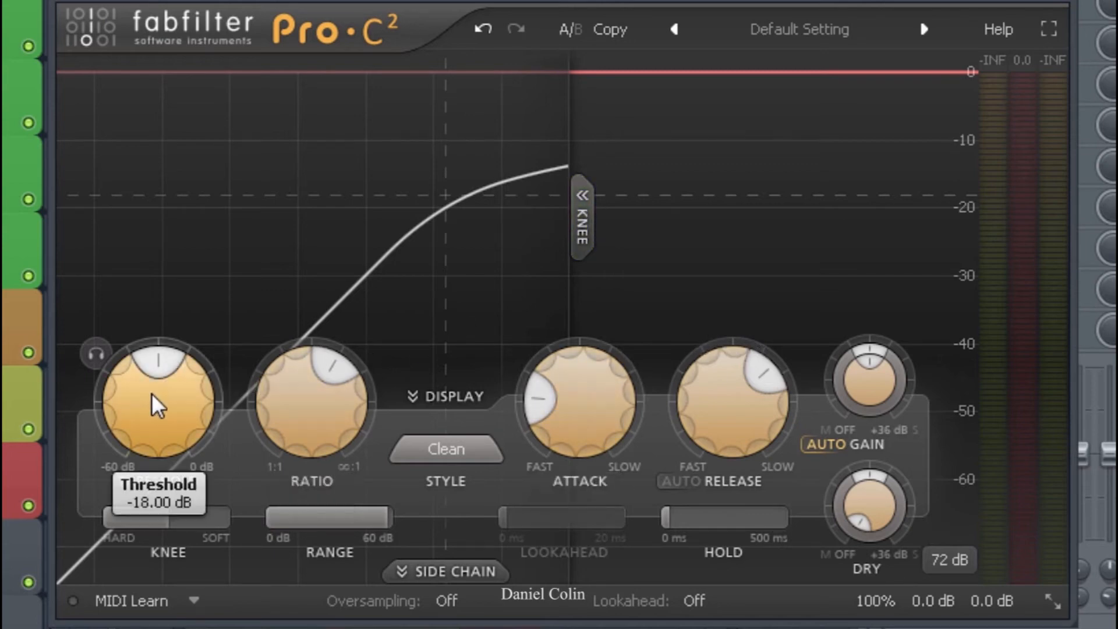
- Lower the compressor's threshold to about -48 dB and, with the song playing, shorten the release to a fast setting
mouse_move(155, 392)
left_mouse_down()
mouse_move(146, 491)
mouse_move(160, 574)
left_mouse_up()
key("space")
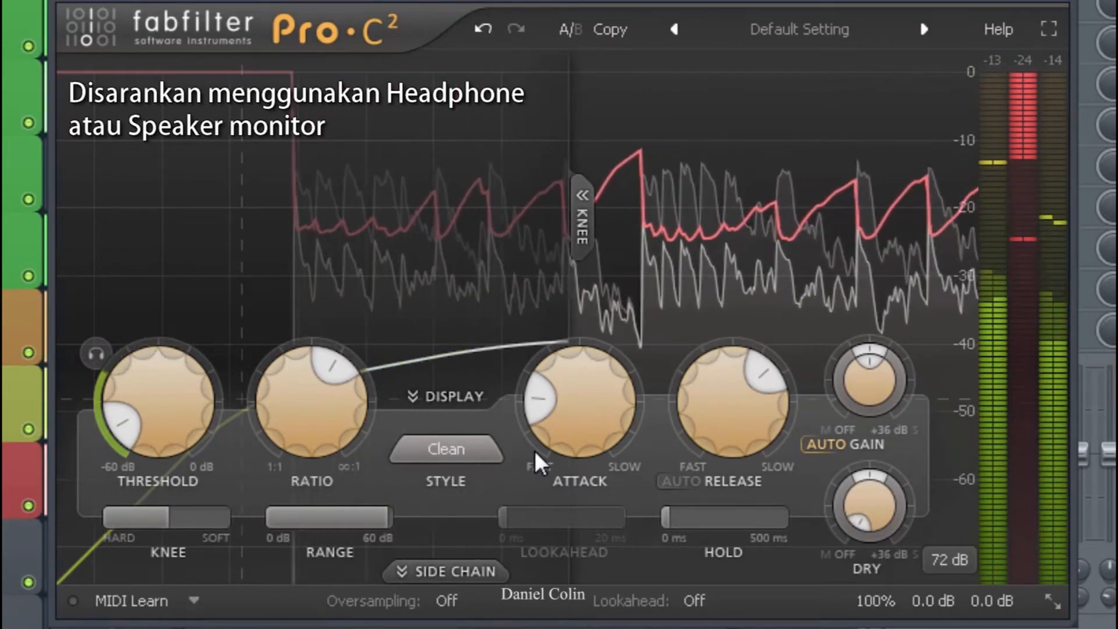
left_click_drag(577, 437, 590, 473)
mouse_move(730, 432)
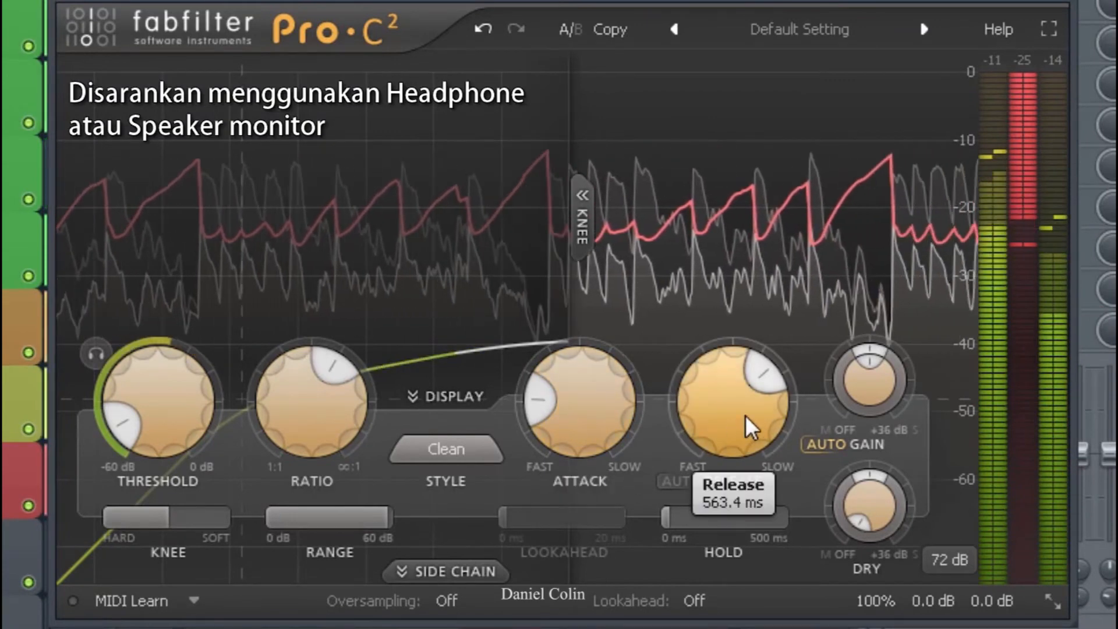
left_click_drag(751, 428, 751, 628)
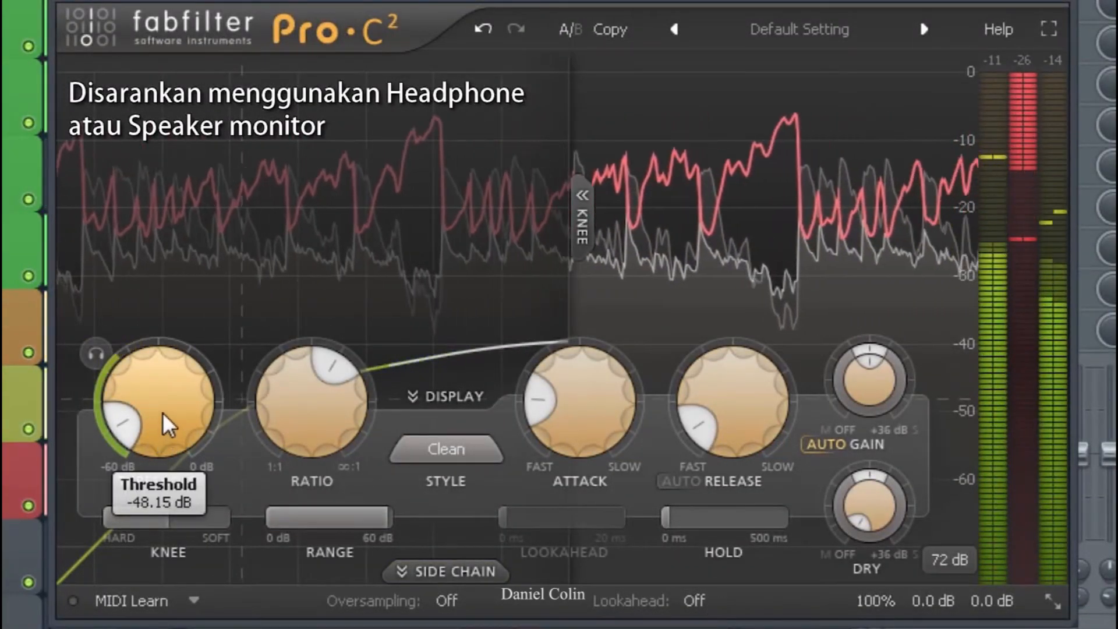
- Raise the compressor's threshold to about -26 dB while listening, and close the compressor
left_click_drag(185, 443, 176, 275)
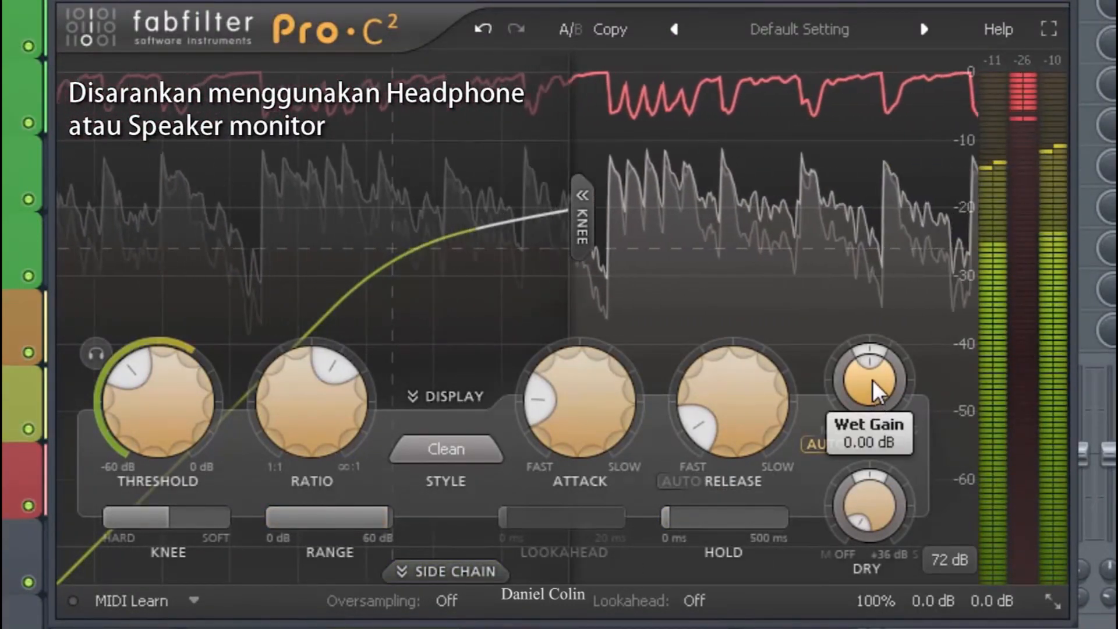
mouse_move(871, 382)
left_mouse_down()
mouse_move(869, 364)
mouse_move(868, 384)
left_mouse_up()
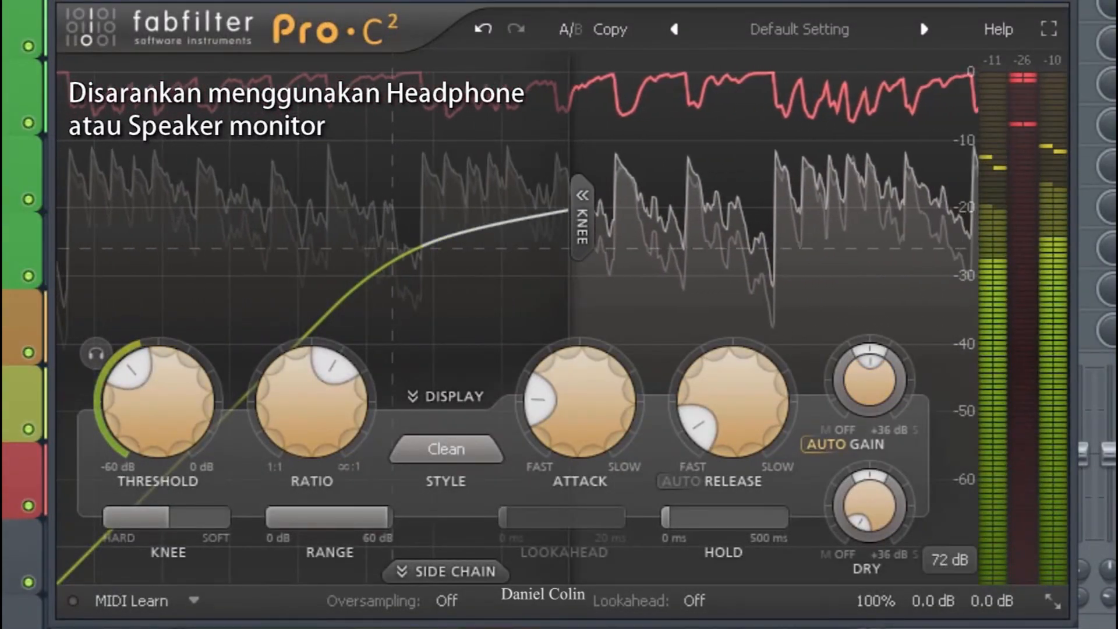
mouse_move(690, 370)
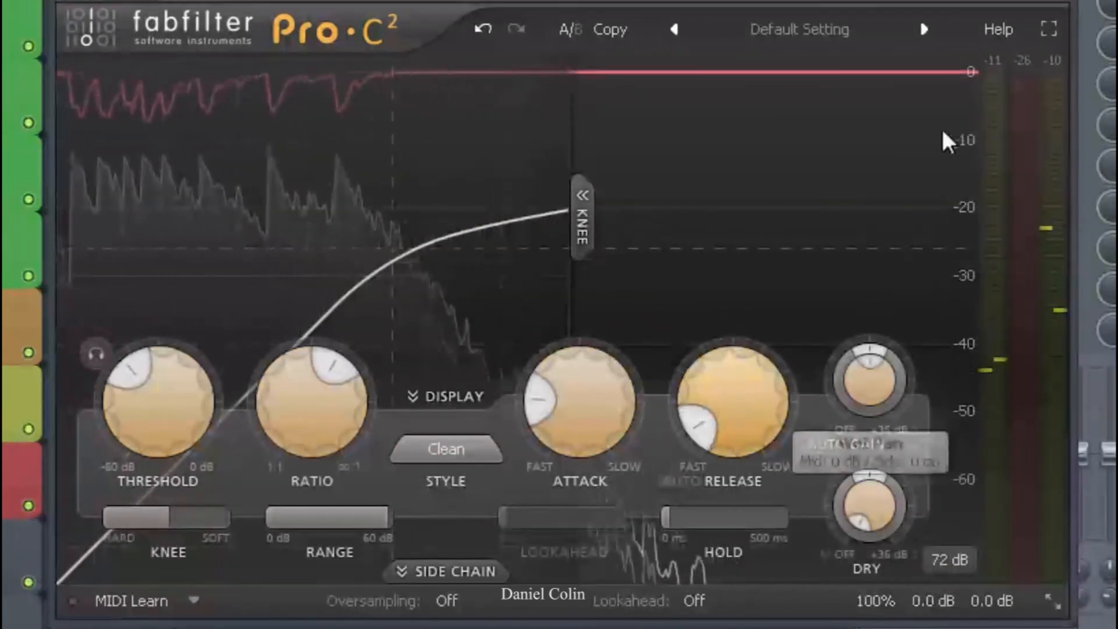
left_click(1053, 2)
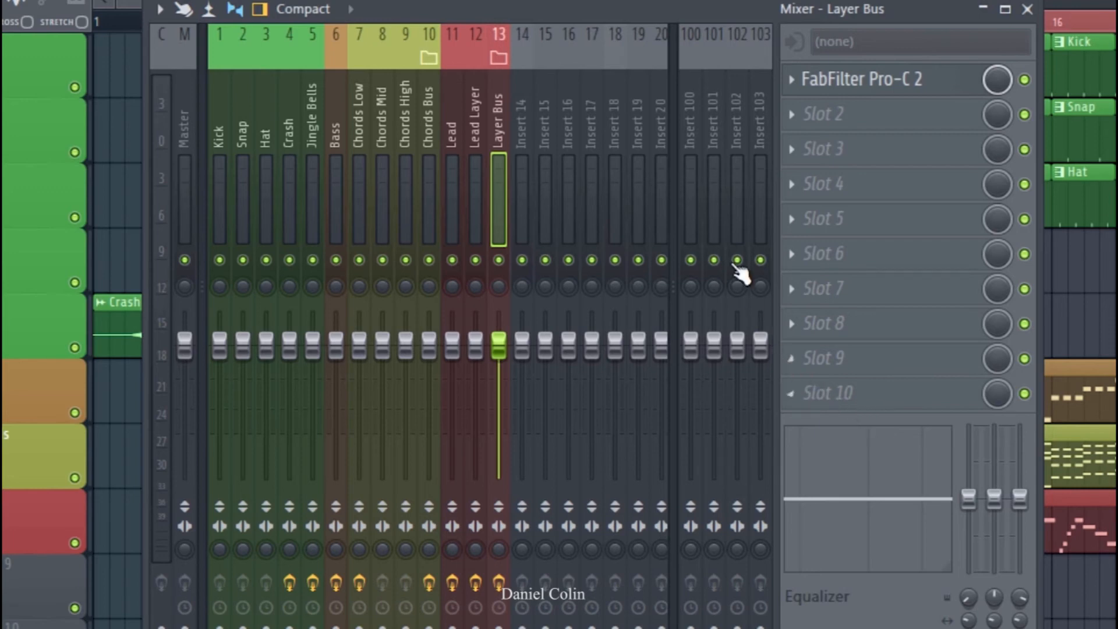
- Add Fruity Reeverb 2 to the Insert 100 track's first effect slot
left_click(693, 145)
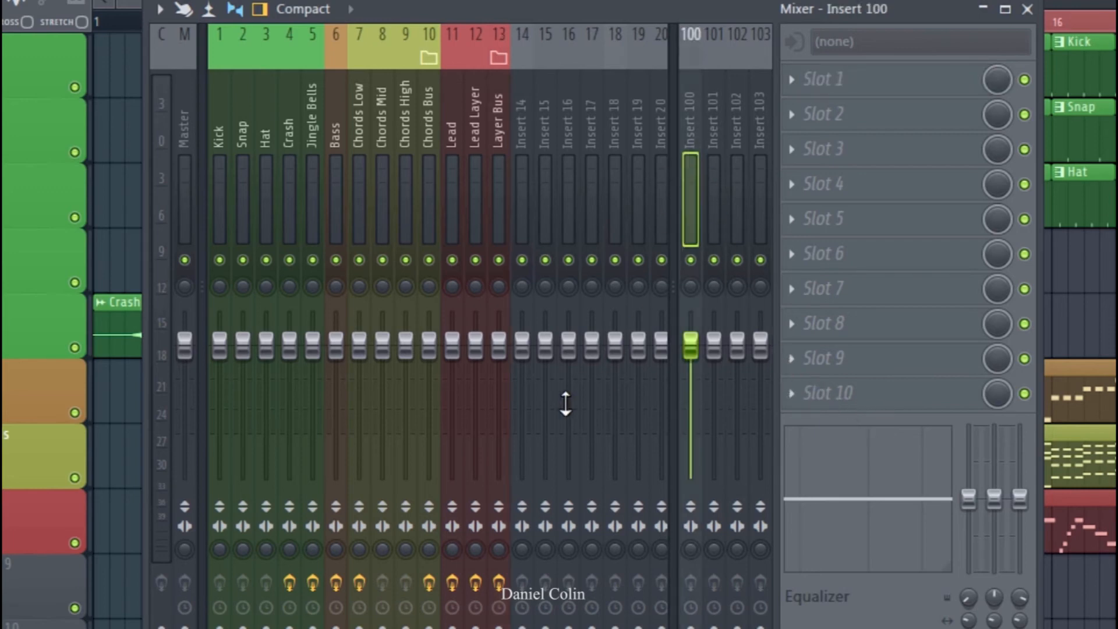
left_click(791, 87)
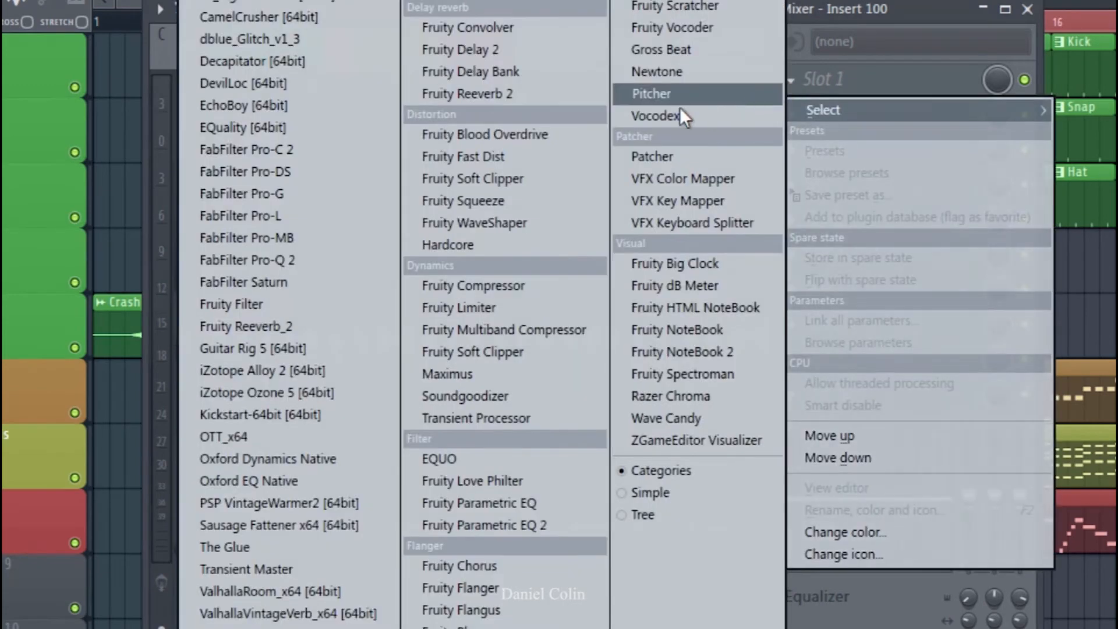
left_click(509, 94)
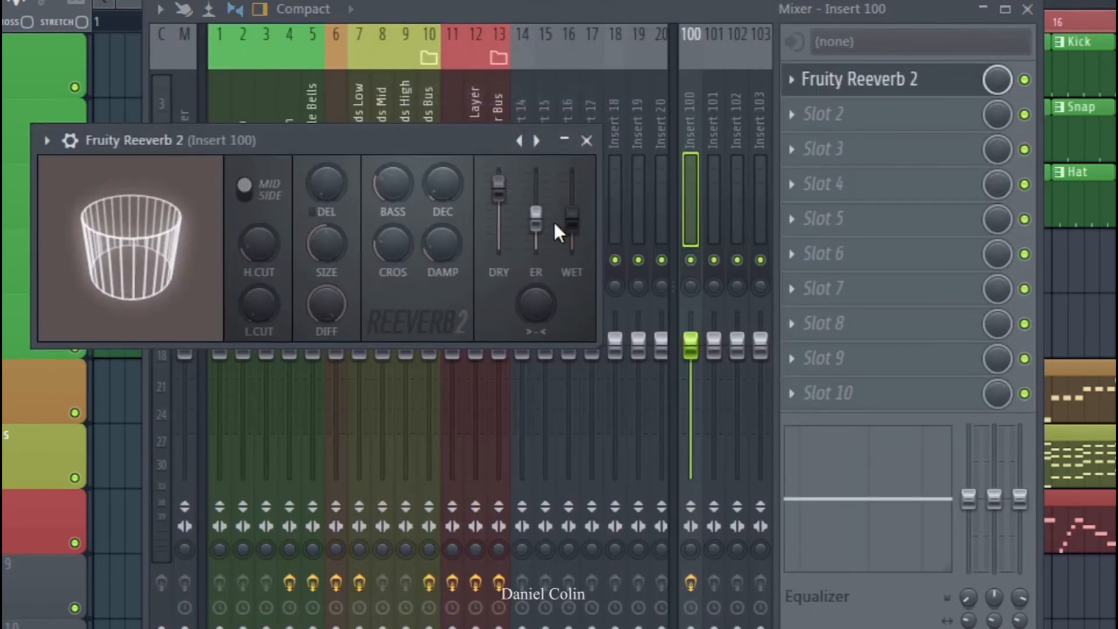
- Set the reverb's wet level to near maximum and its dry level to minimum, and close the reverb
left_click_drag(575, 227, 571, 173)
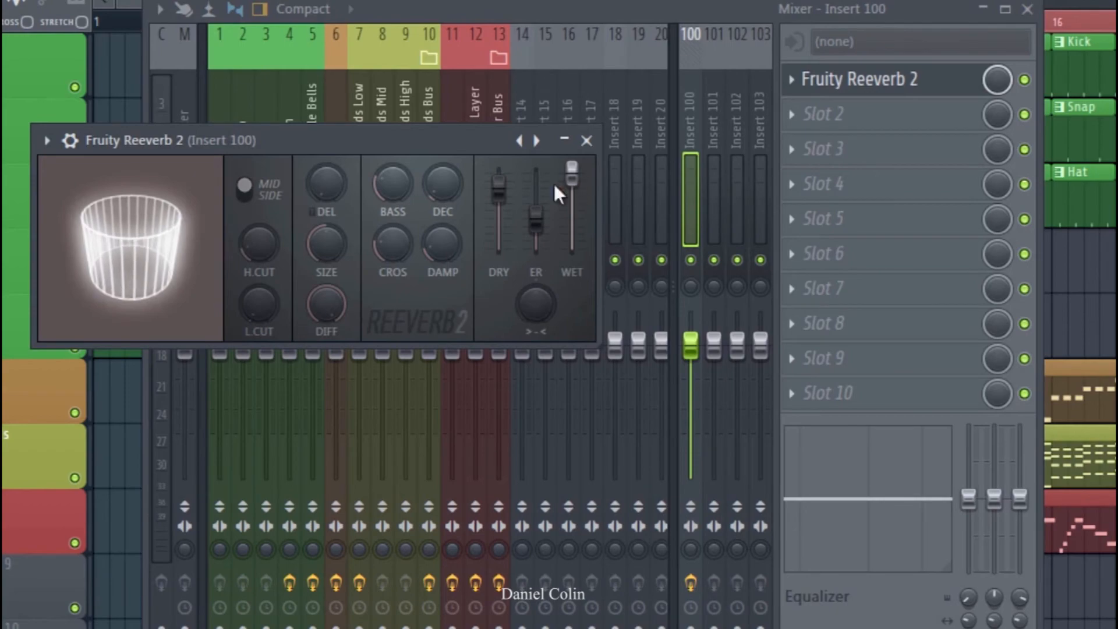
left_click_drag(499, 187, 498, 247)
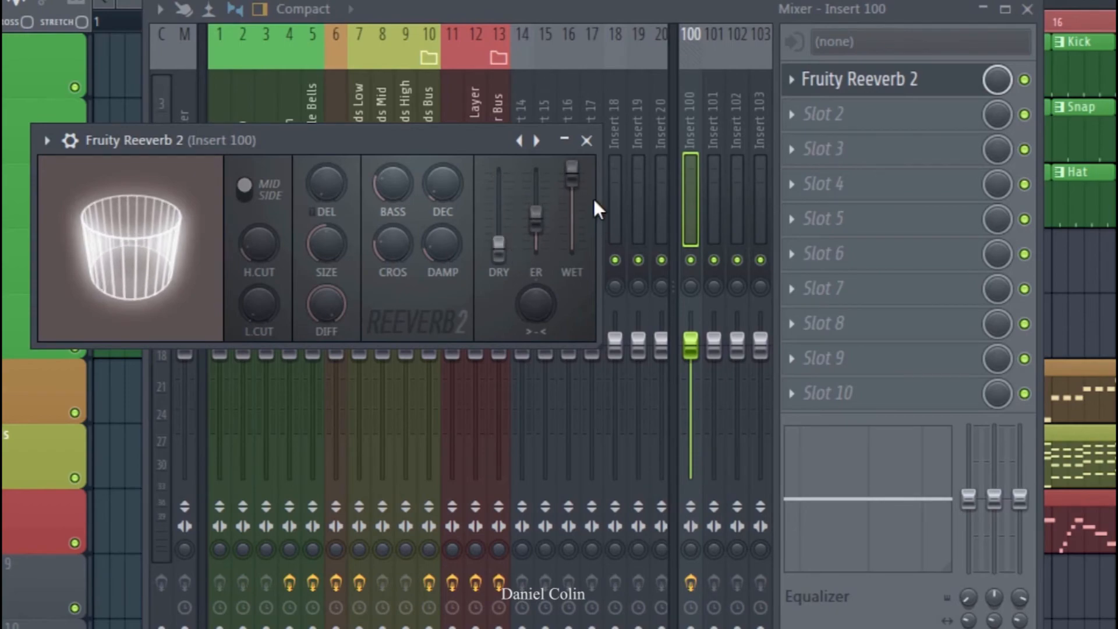
left_click(586, 141)
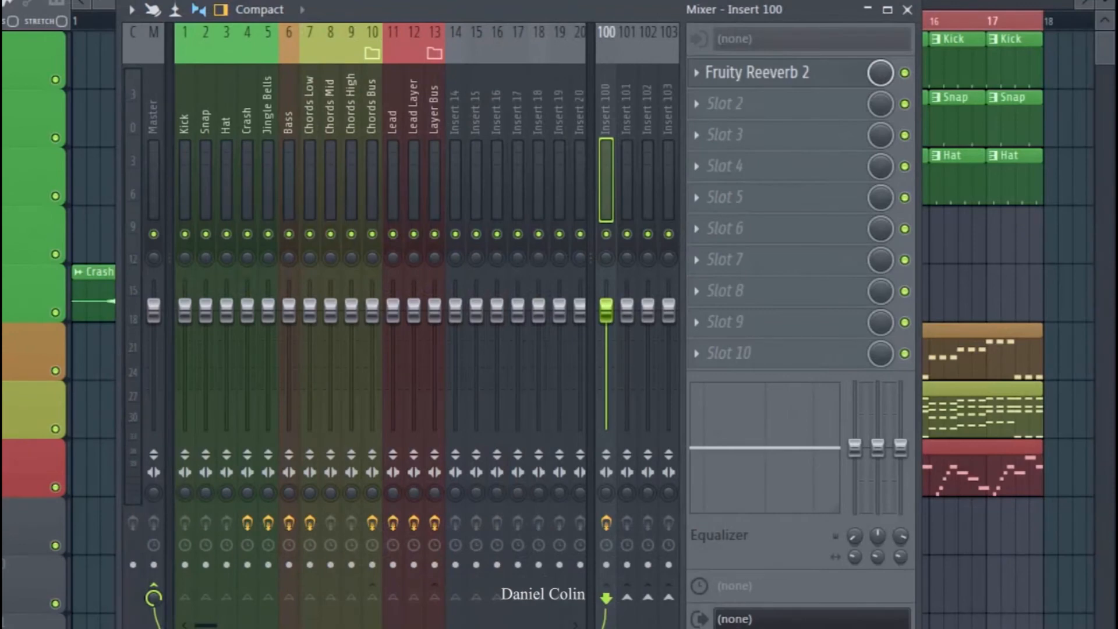
- With the song playing, raise the Layer Bus and Chords Bus send levels to the Insert 100 reverb to a moderate amount
key("space")
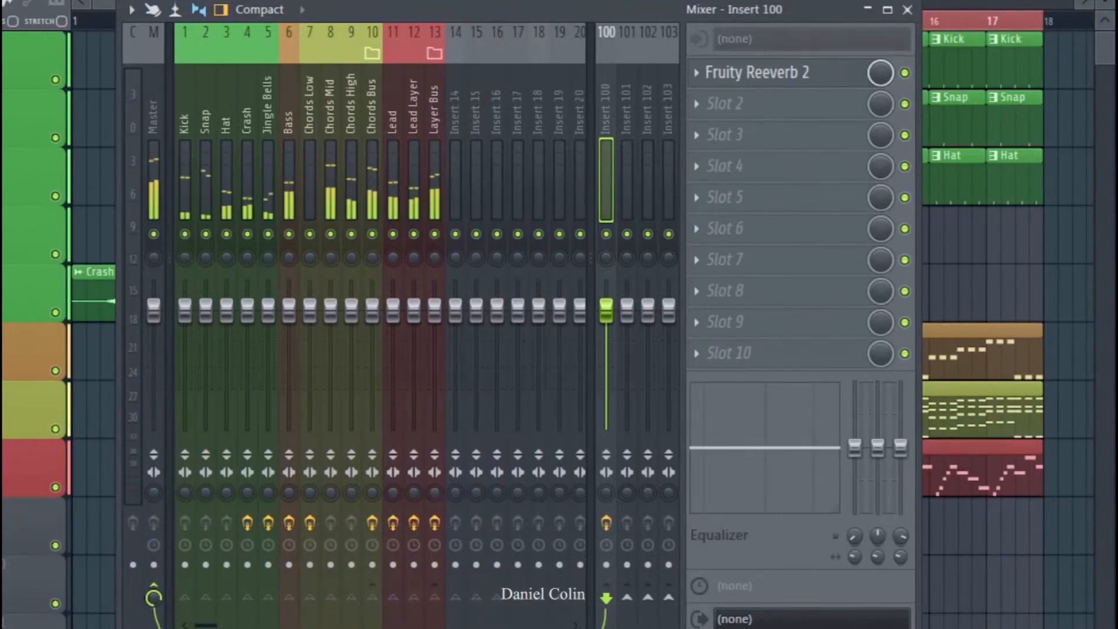
left_click(434, 162)
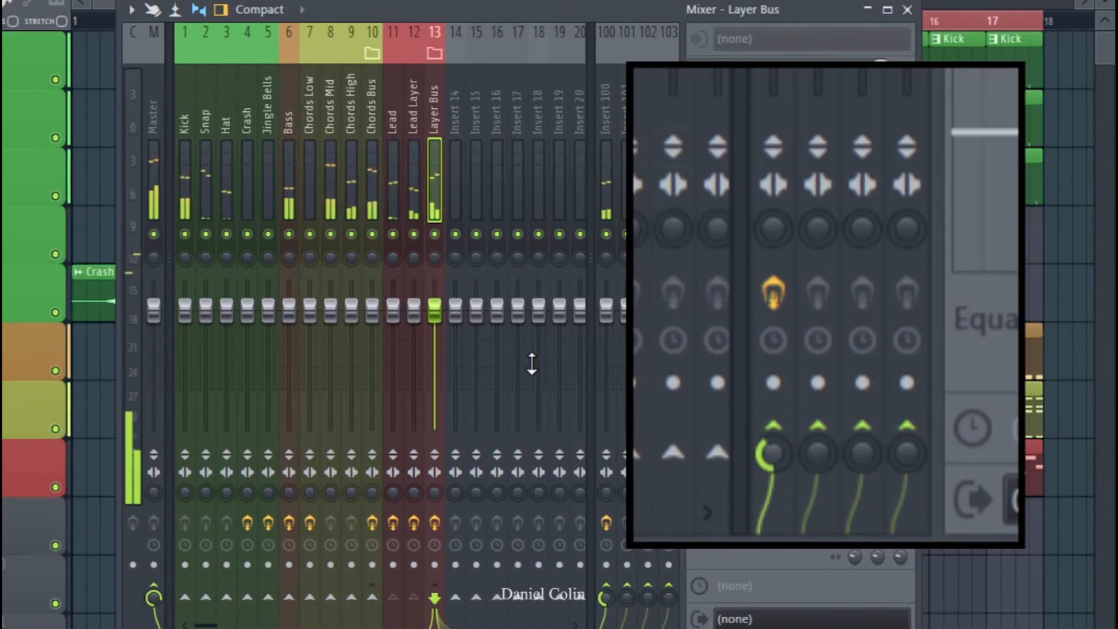
left_click(376, 180)
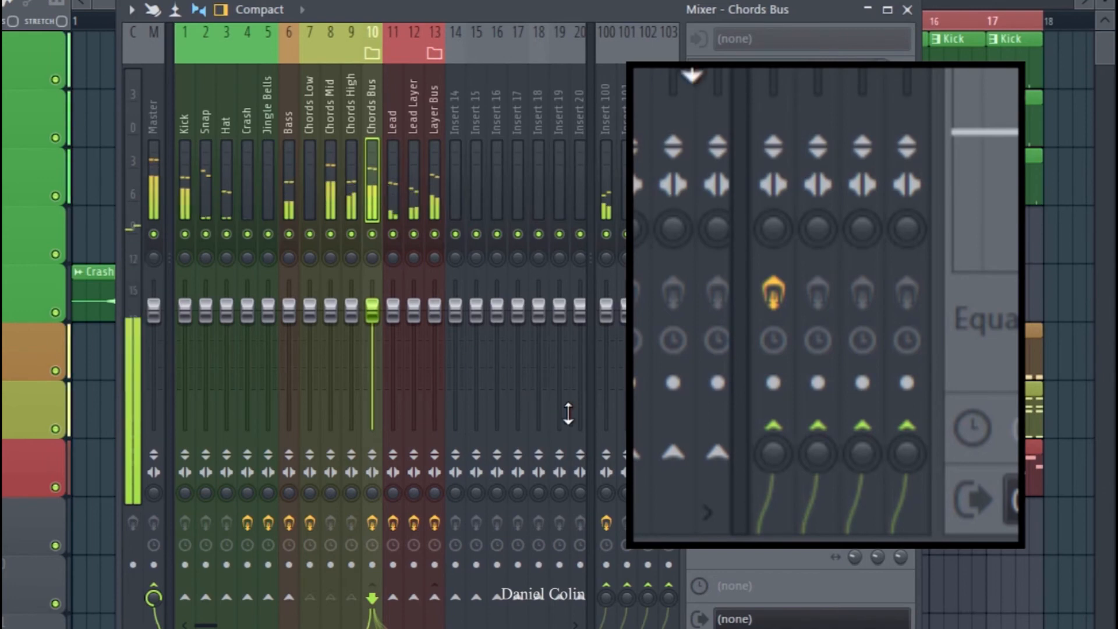
left_click_drag(607, 598, 607, 571)
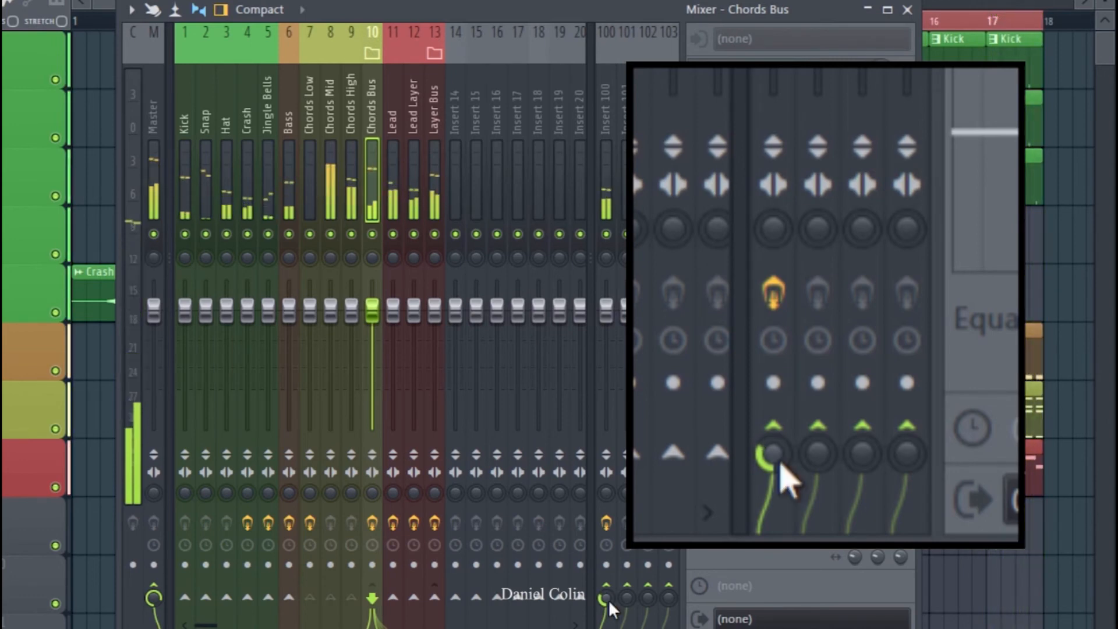
- Send the Crash to the Insert 100 reverb at a low level and the Snap at a somewhat higher level
left_click(245, 151)
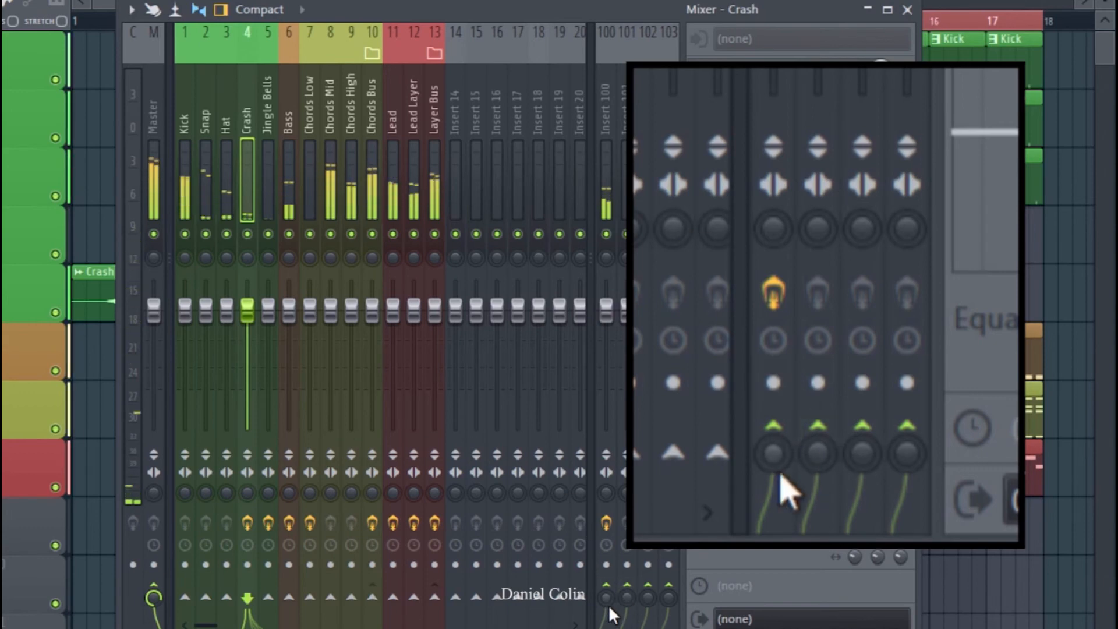
left_click_drag(606, 597, 606, 592)
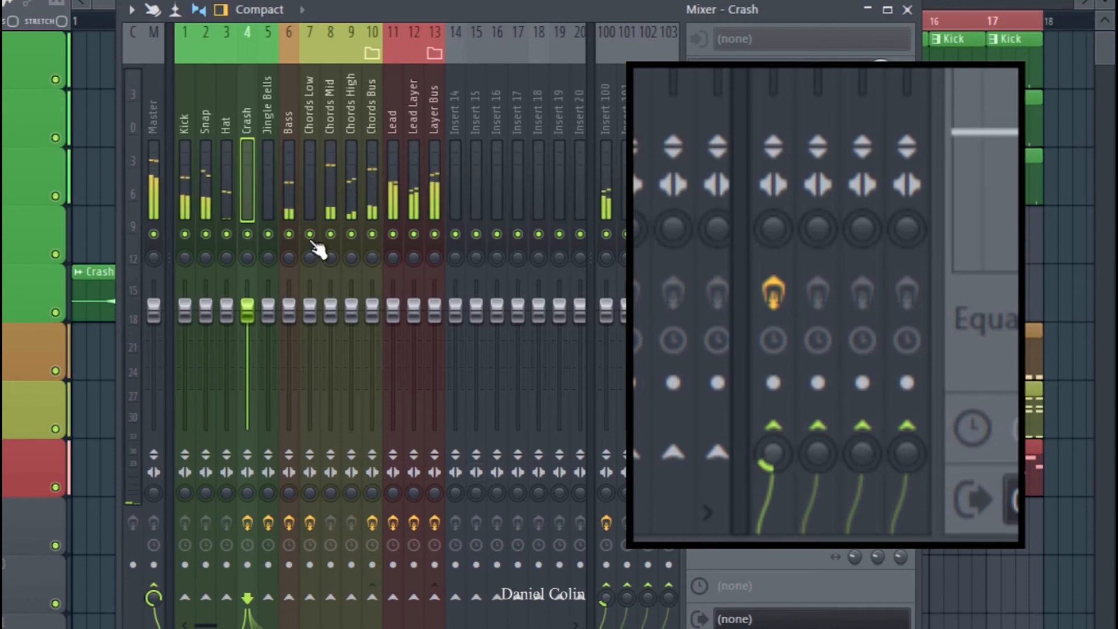
left_click(192, 173)
left_click(204, 175)
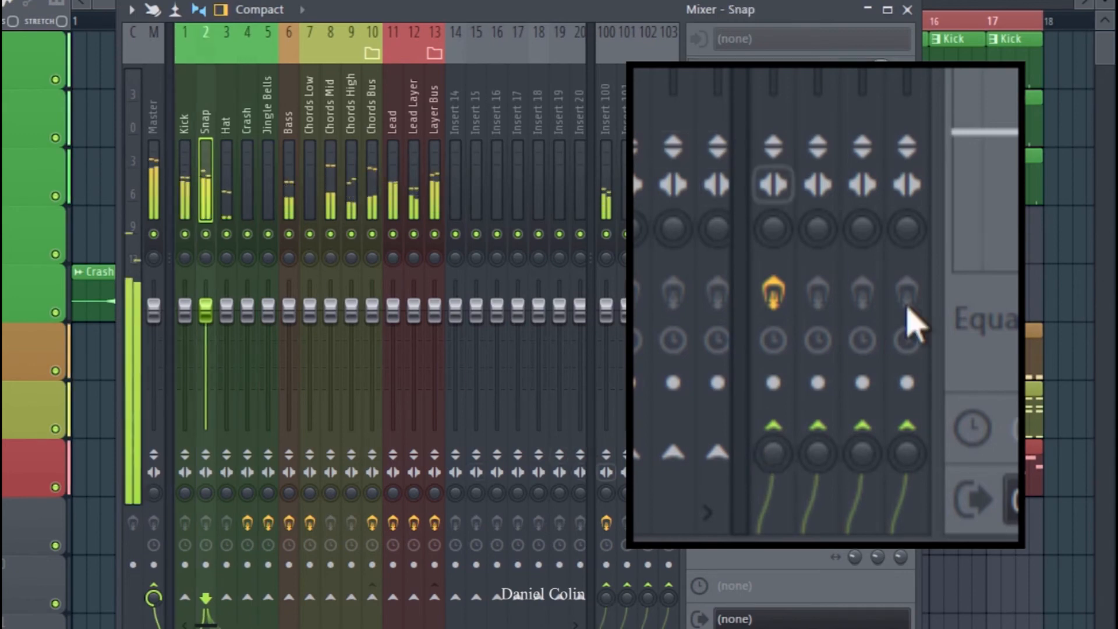
left_click_drag(603, 592, 603, 585)
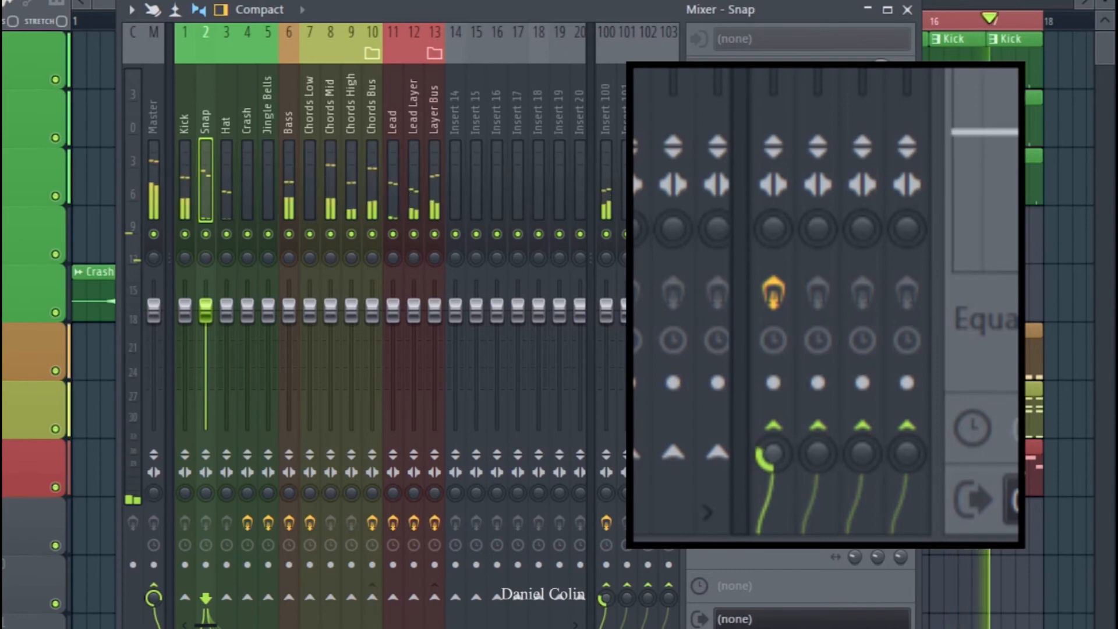
left_click_drag(605, 597, 605, 601)
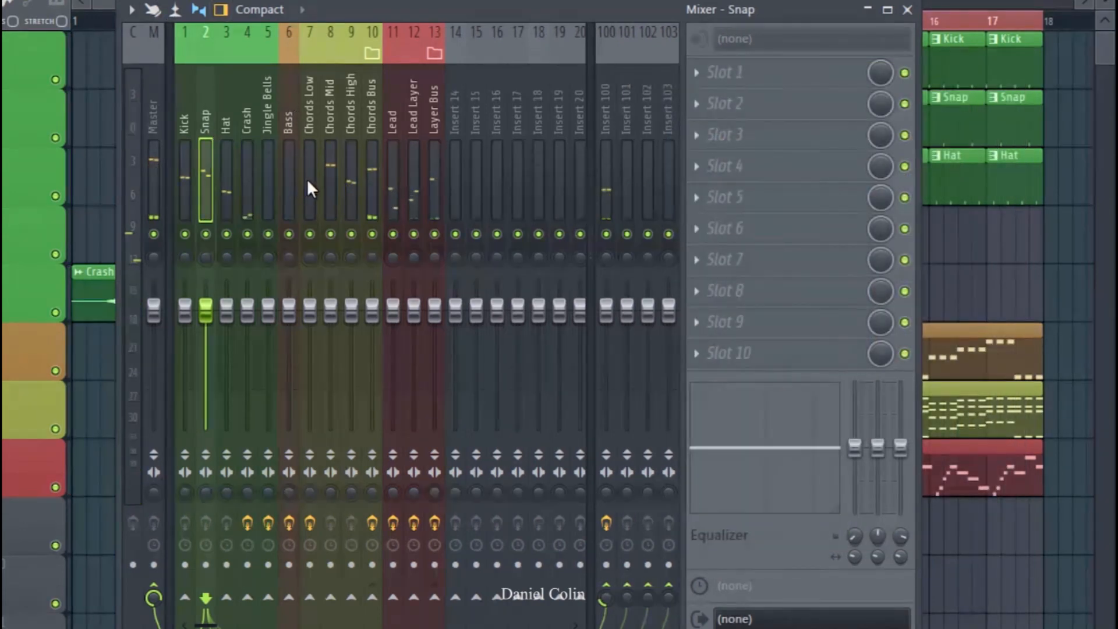
- Add Fruity Delay 2 to the Layer Bus track's second effect slot and place its window clear of the mixer's level meters
left_click(431, 123)
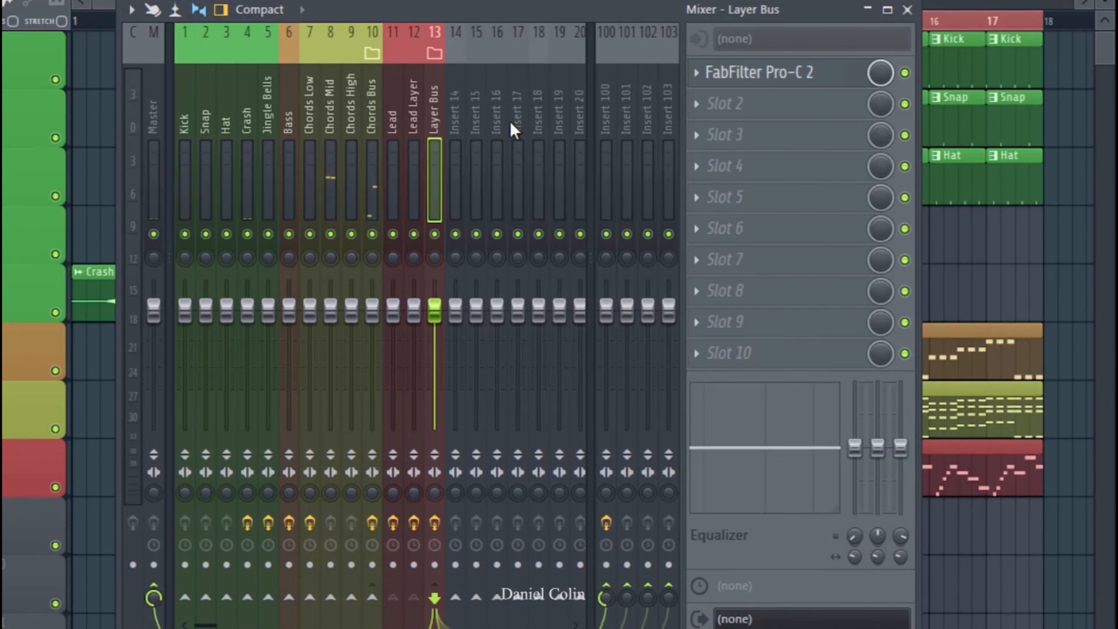
left_click(695, 107)
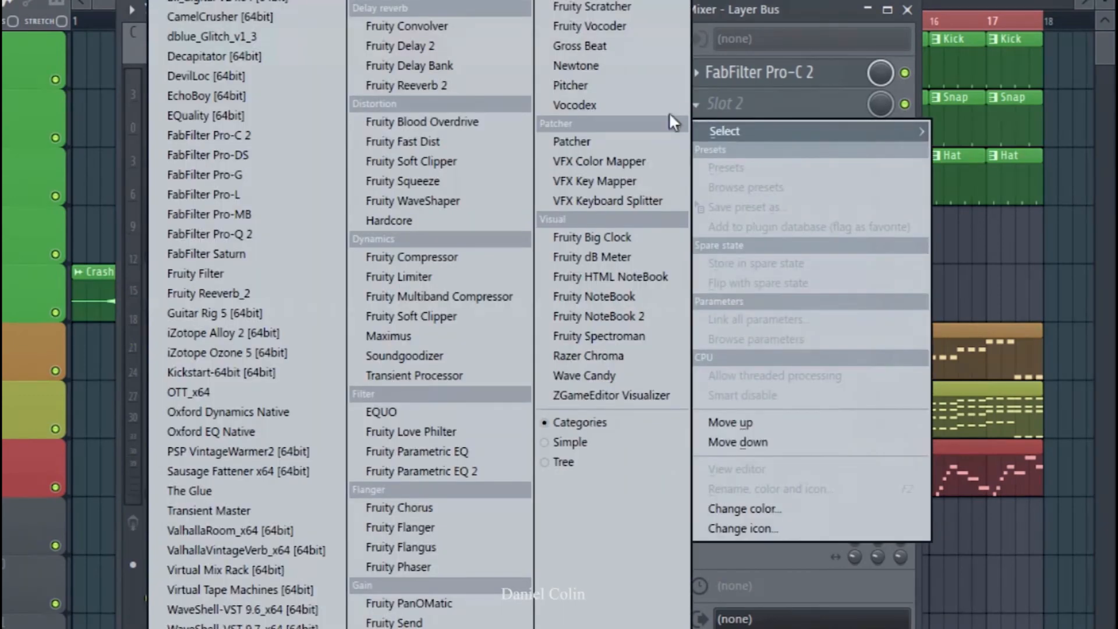
left_click(414, 42)
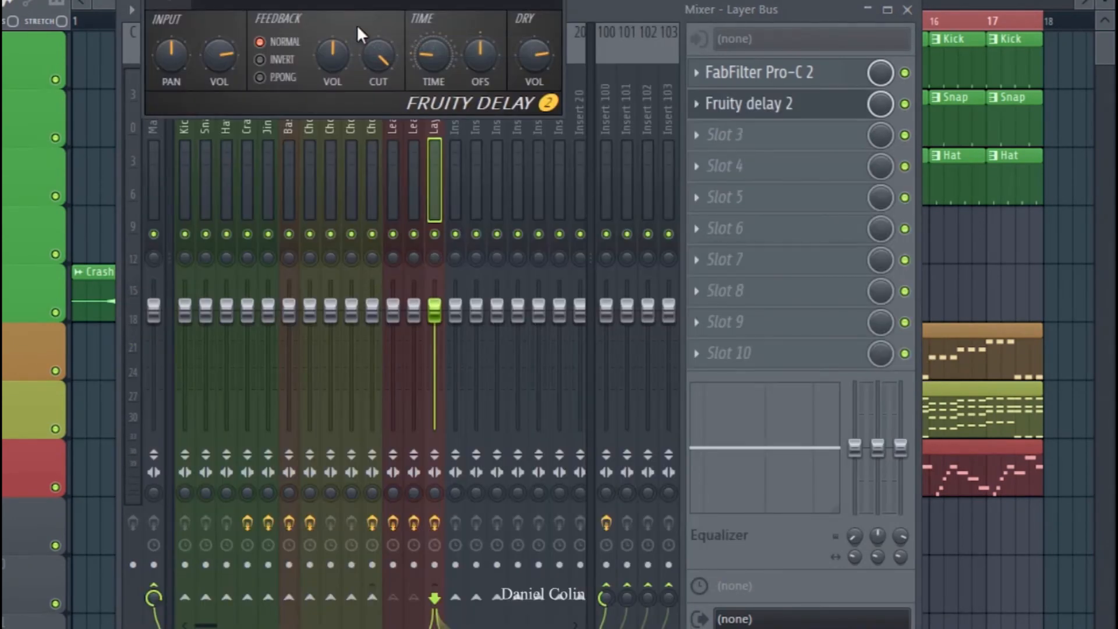
left_click_drag(357, 27, 400, 203)
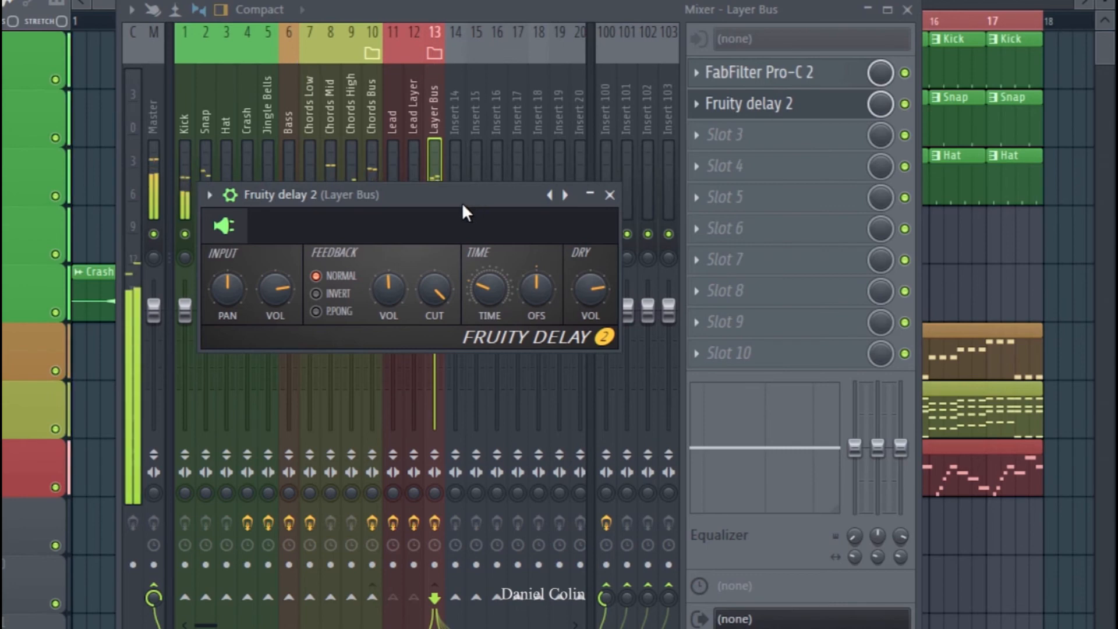
left_click_drag(459, 200, 474, 270)
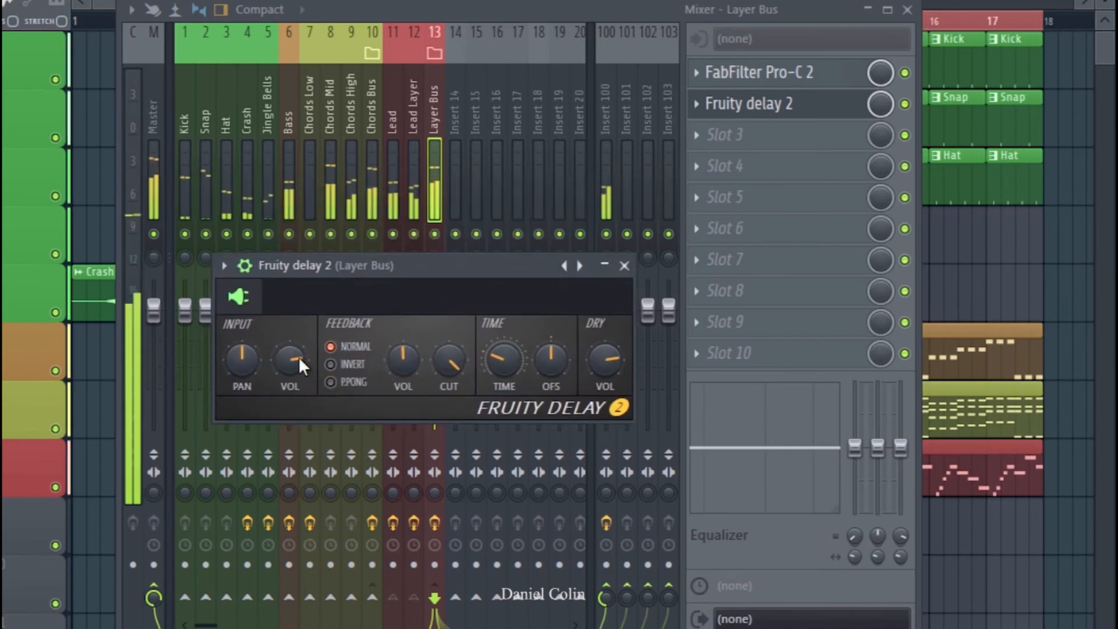
- While the song plays, lower the delay's input volume to a low level and reduce its feedback cutoff
mouse_move(290, 359)
left_mouse_down()
mouse_move(290, 387)
mouse_move(288, 356)
left_mouse_up()
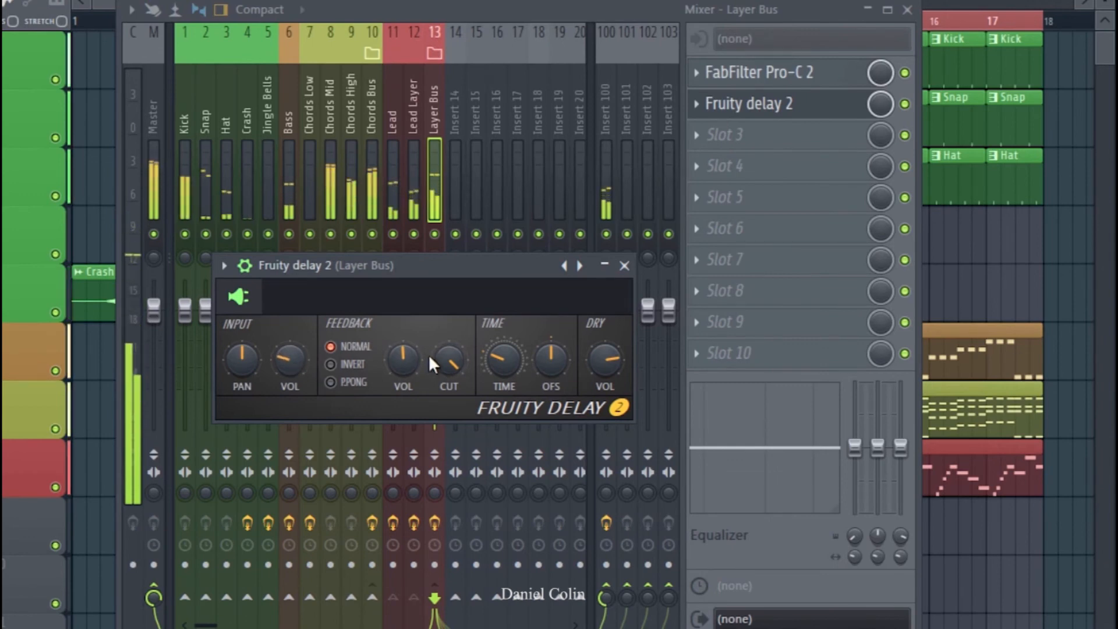
left_click_drag(447, 358, 447, 368)
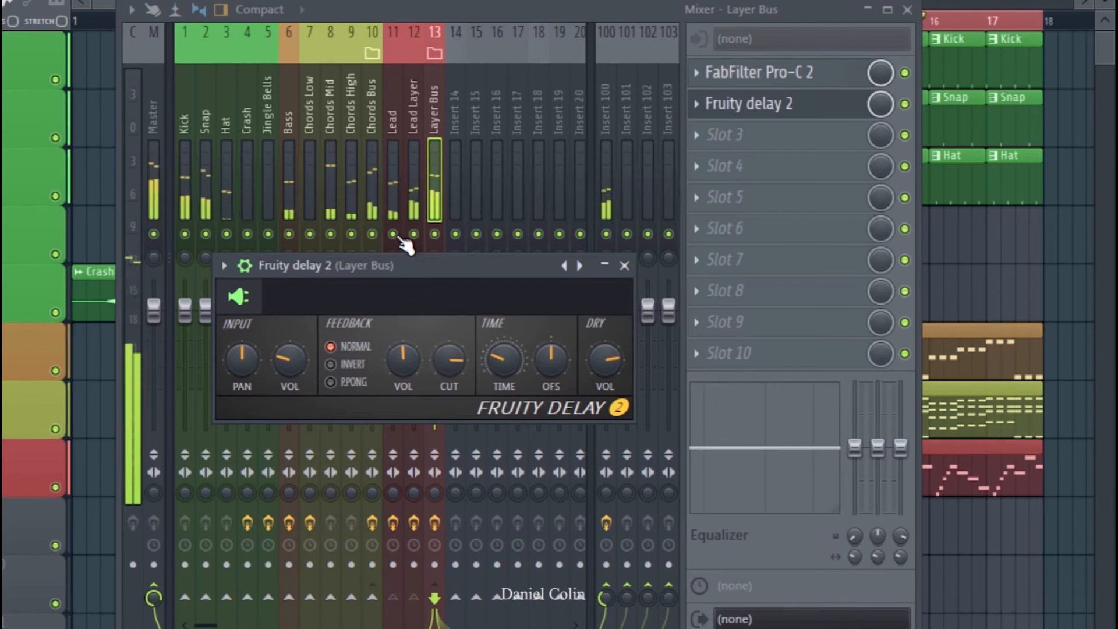
- Solo the Layer Bus with its lead tracks, compare the sound with the delay bypassed, and set the delay's feedback mode to ping pong
left_click(429, 243)
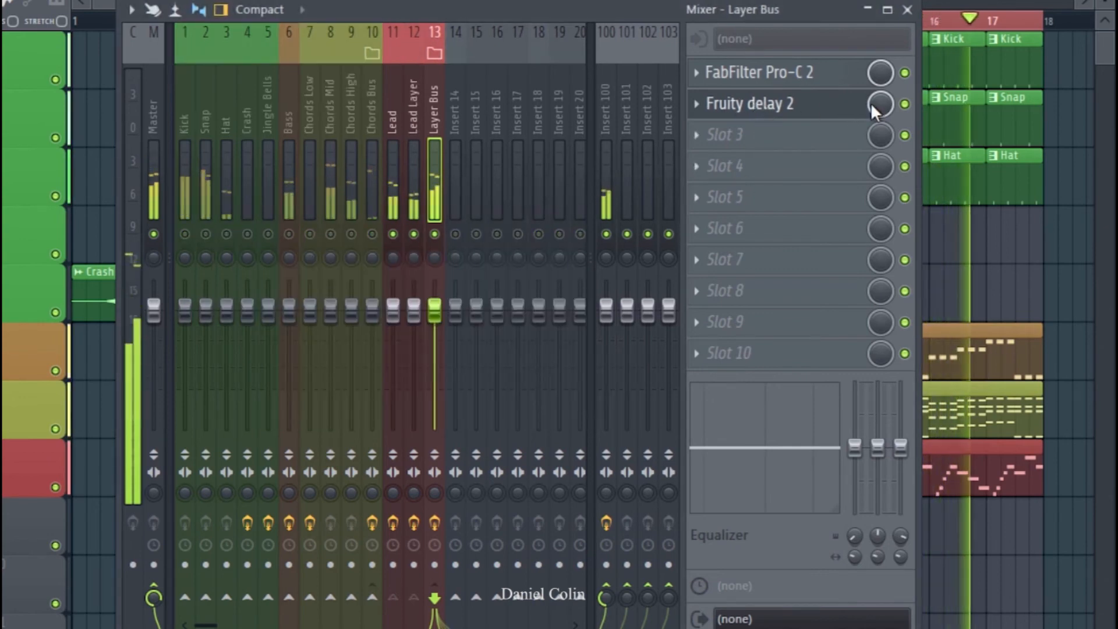
left_click(905, 106)
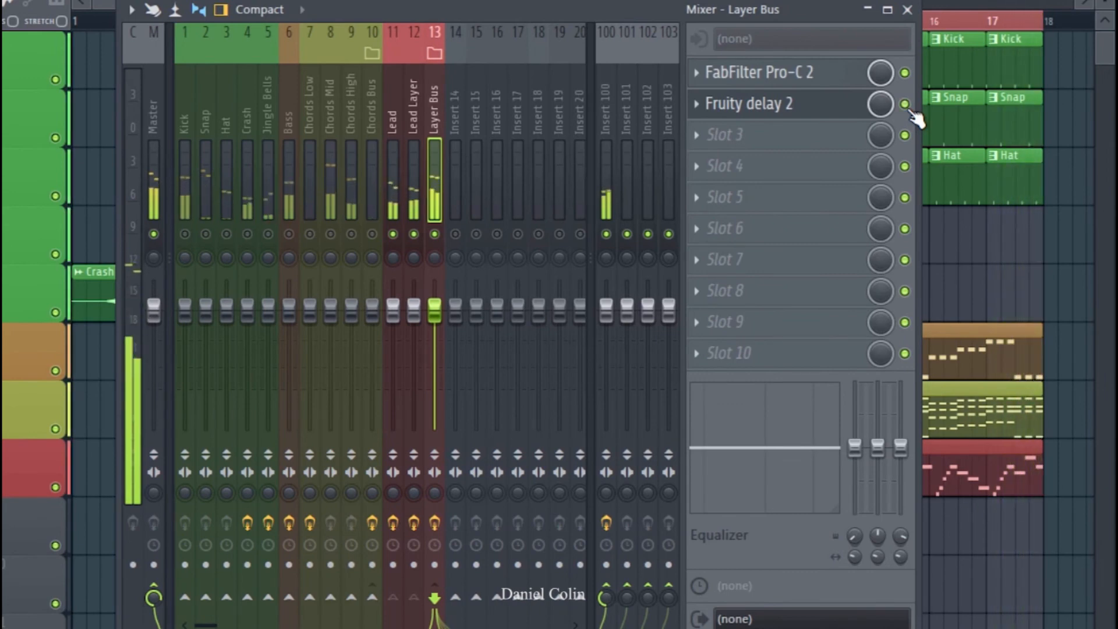
left_click(823, 110)
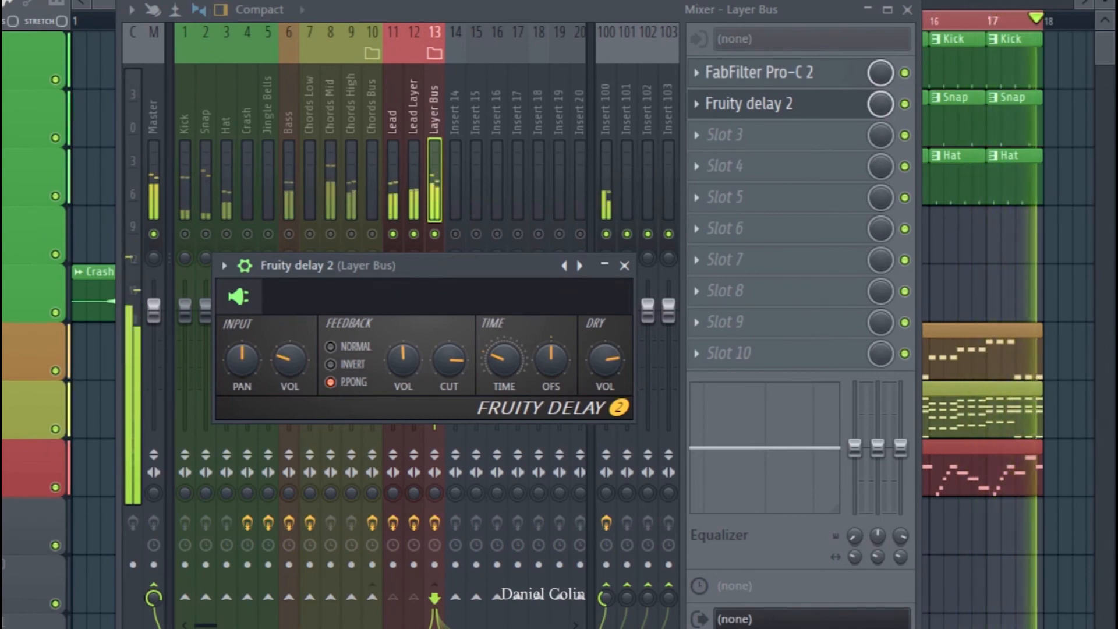
left_click(624, 267)
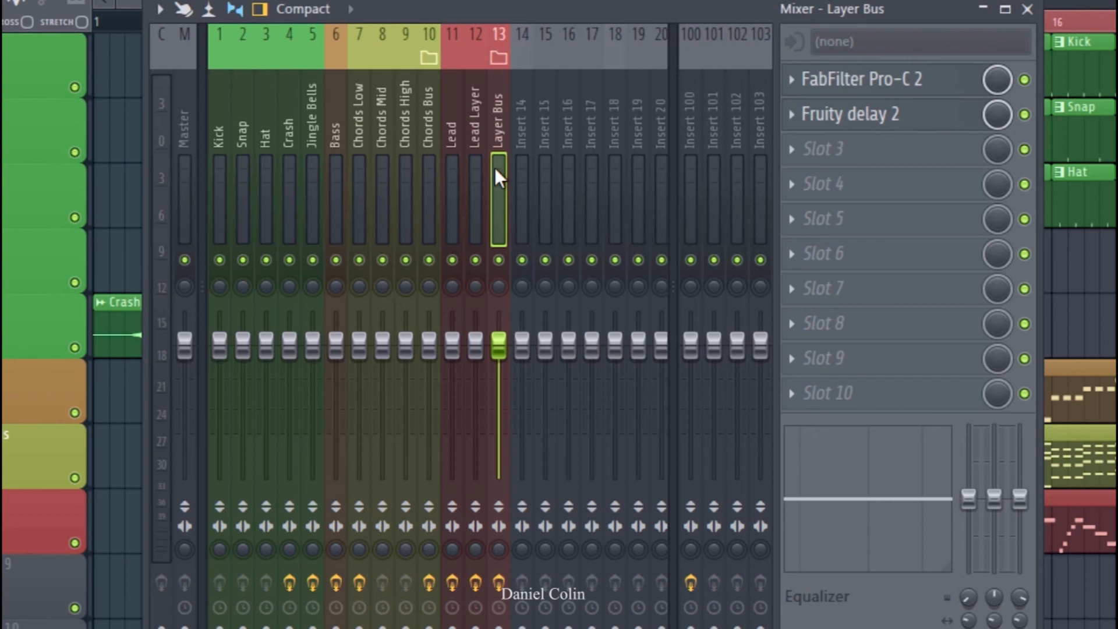
- With only the Kick audible, lower its volume slightly, and bring in the Bass with its volume slightly raised
right_click(219, 260)
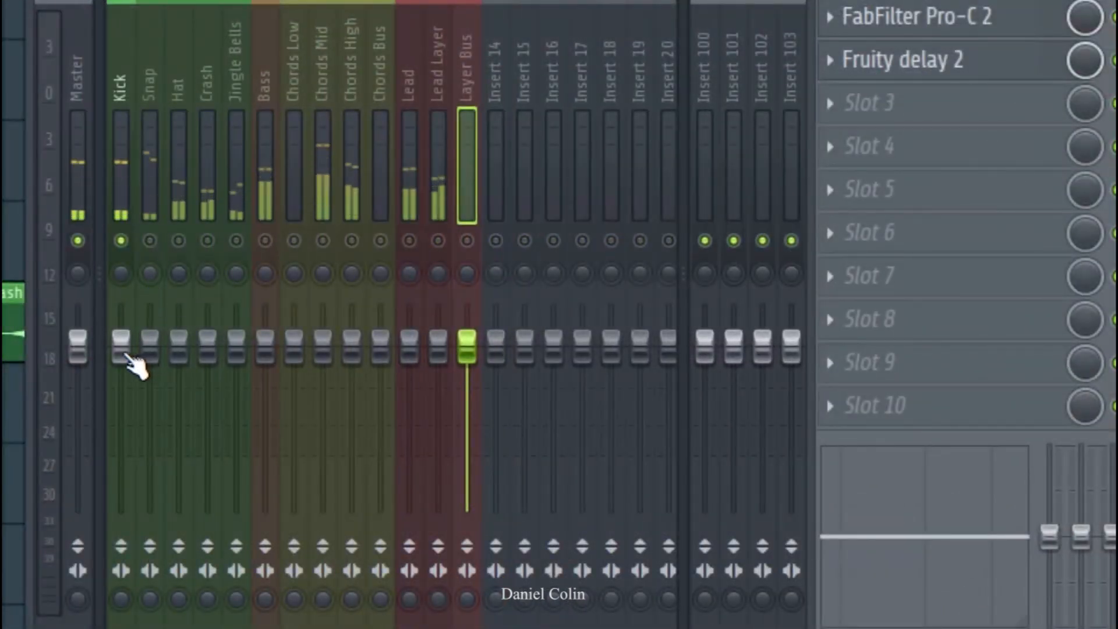
left_click(123, 349)
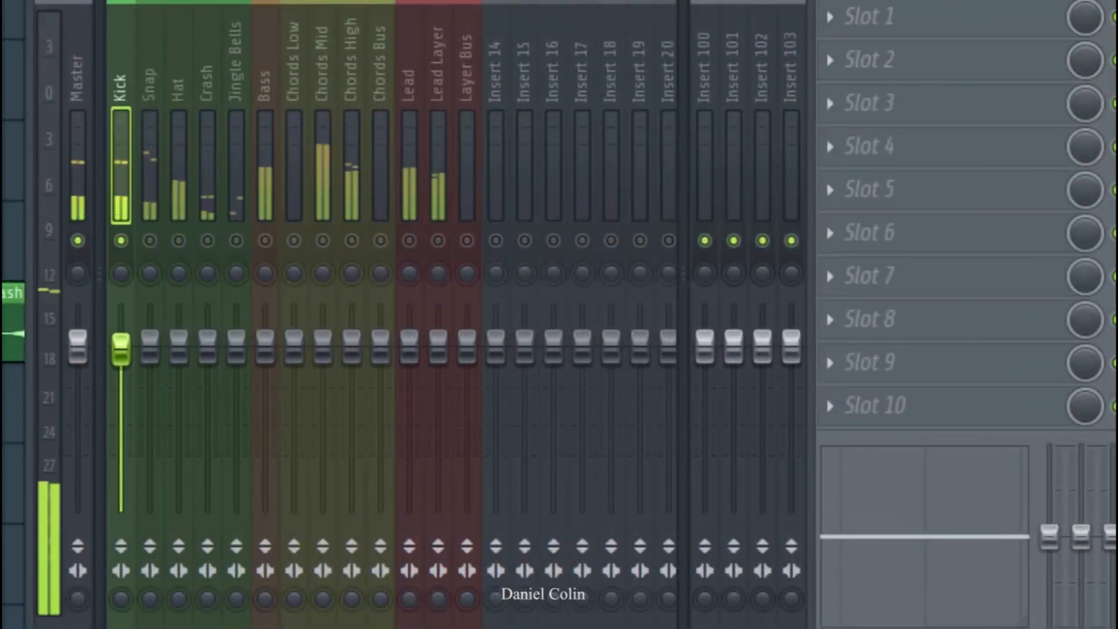
left_click(265, 241)
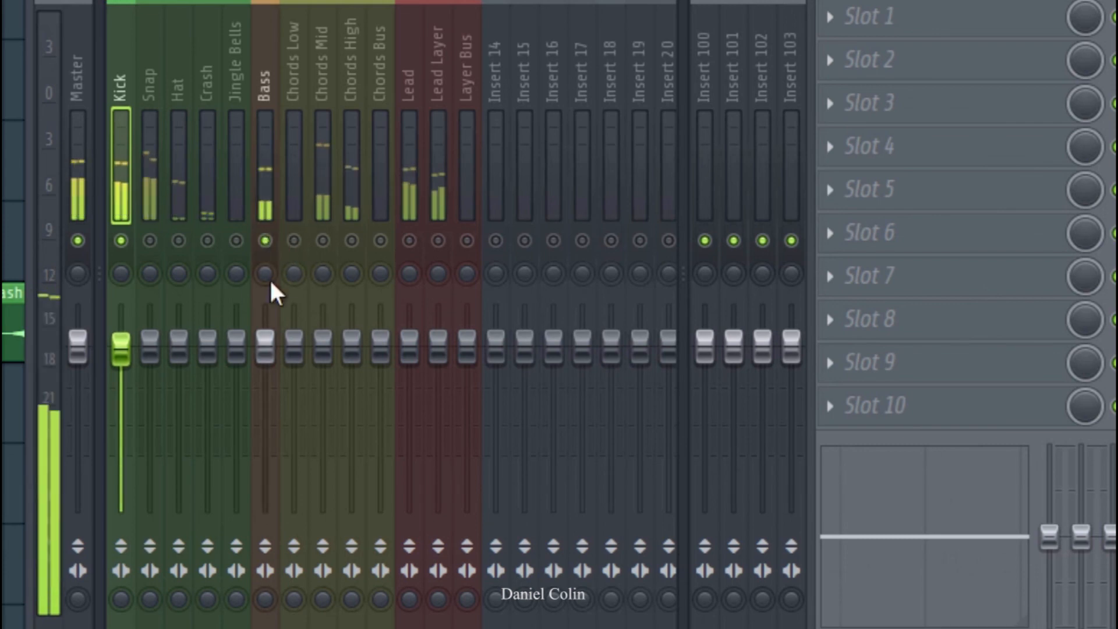
left_click(272, 345)
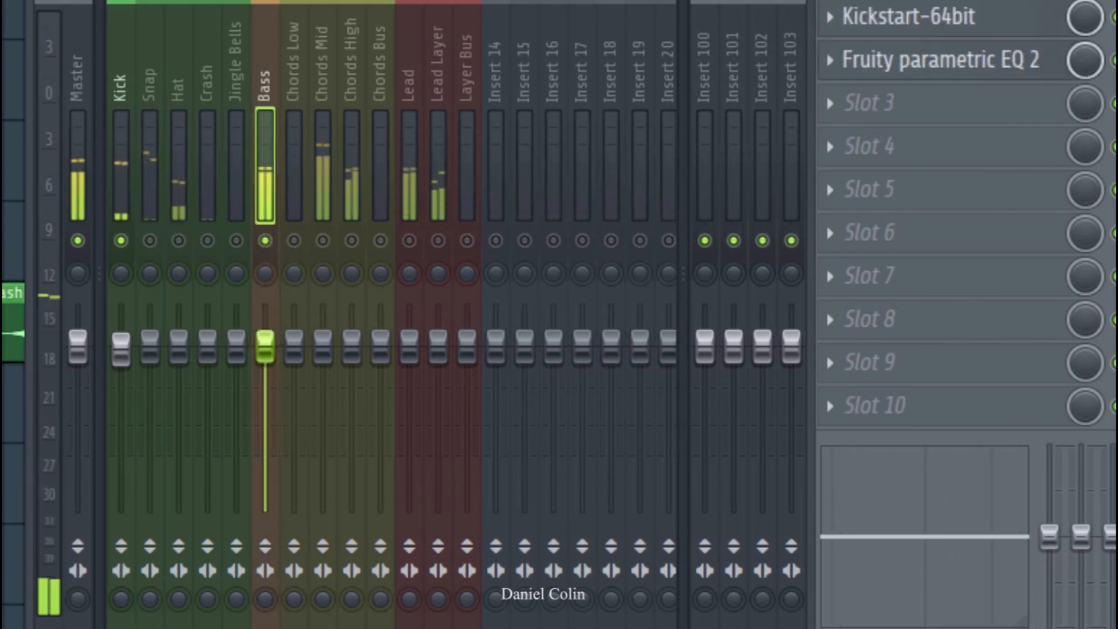
left_click_drag(265, 353, 265, 336)
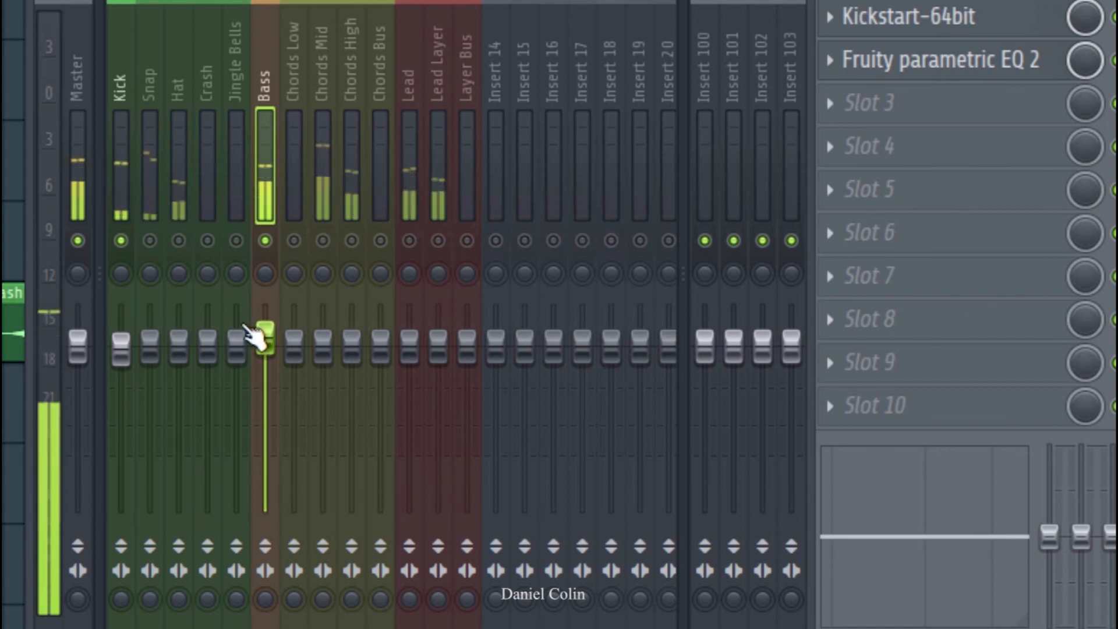
- Unmute the Snap and the Hat and lower both volumes, the Snap slightly more than the Hat
left_click(151, 241)
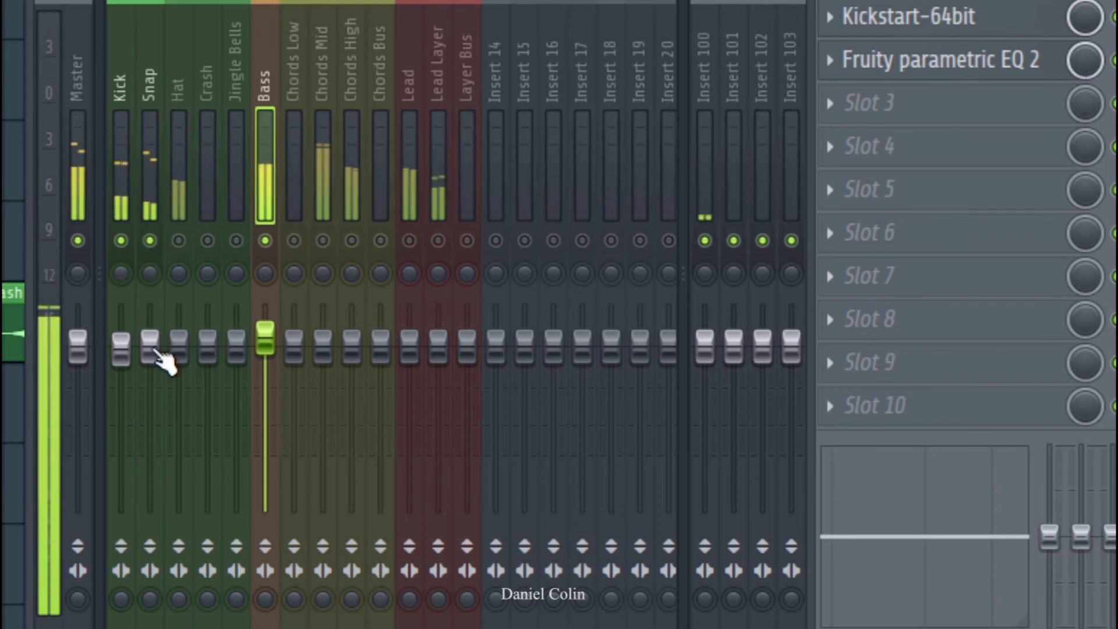
left_click_drag(156, 351, 150, 379)
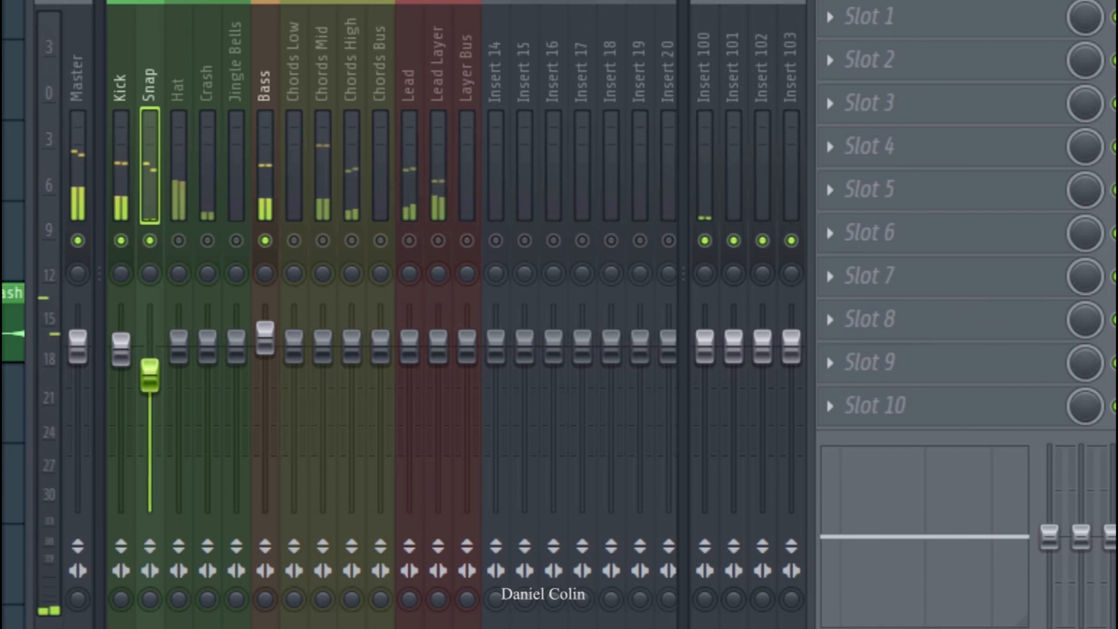
left_click(178, 240)
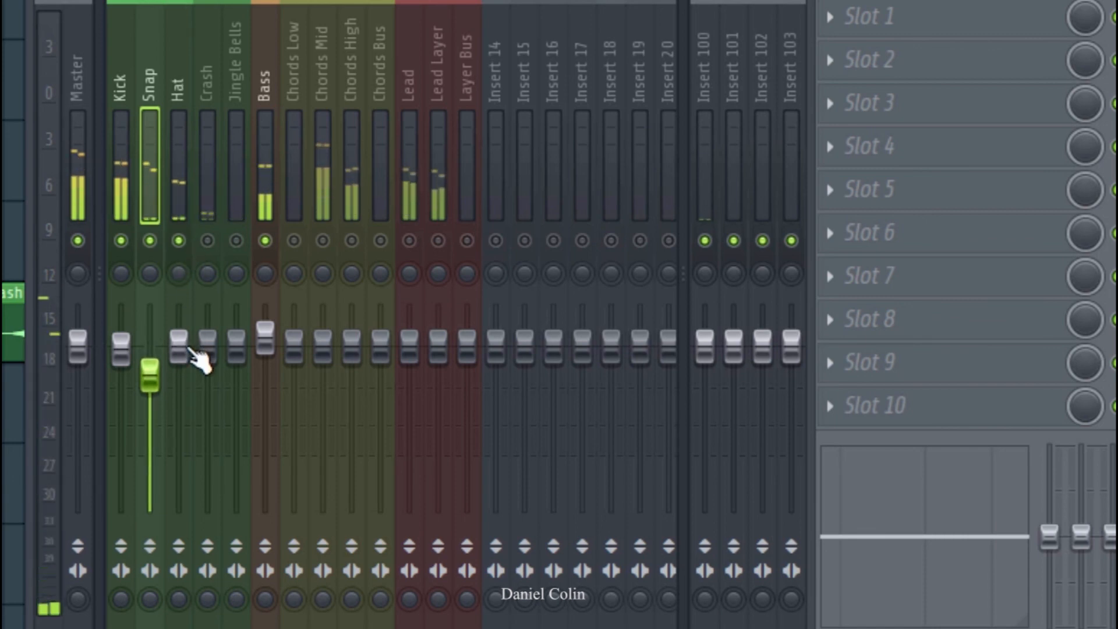
left_click_drag(187, 348, 192, 361)
mouse_move(179, 362)
left_mouse_down()
mouse_move(179, 380)
mouse_move(179, 371)
left_mouse_up()
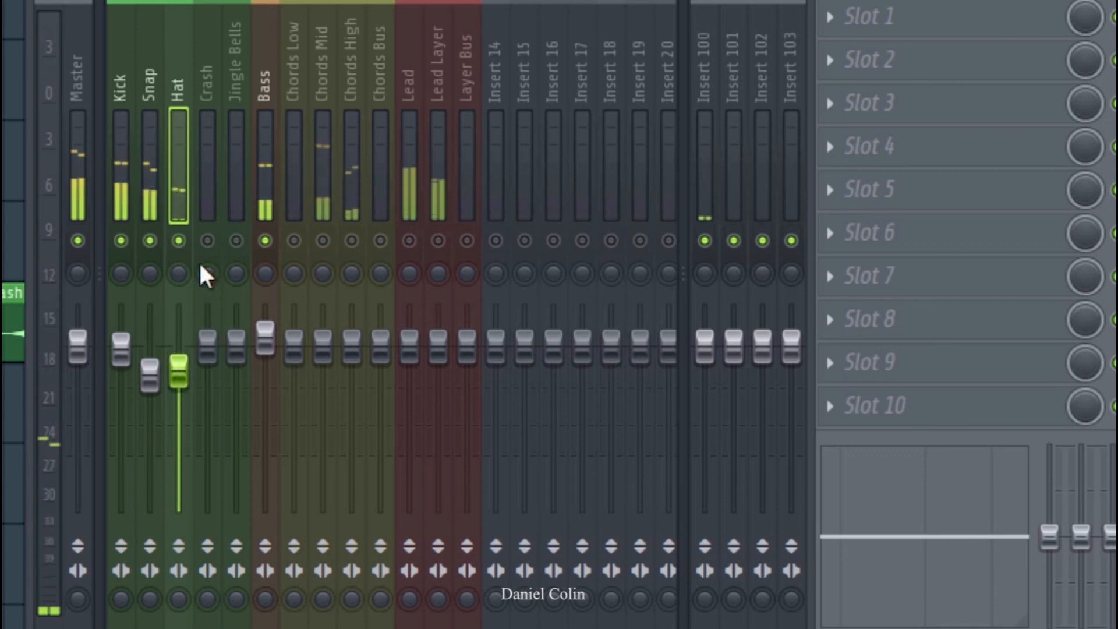
- Unmute the Crash and Jingle Bells tracks and lower the Jingle Bells volume slightly
left_click(208, 241)
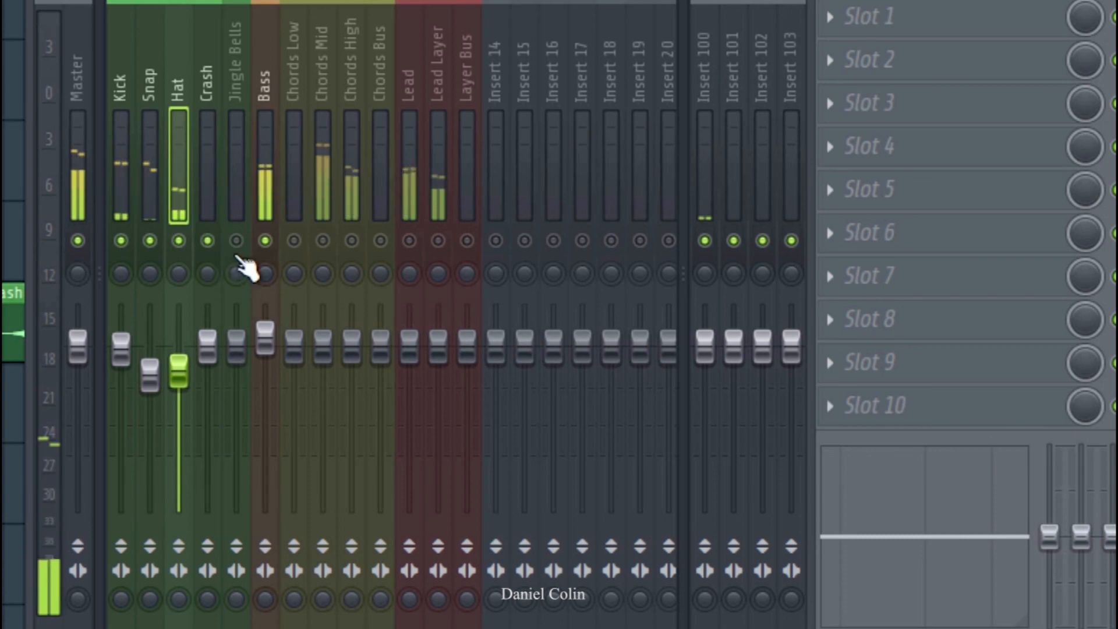
left_click(236, 240)
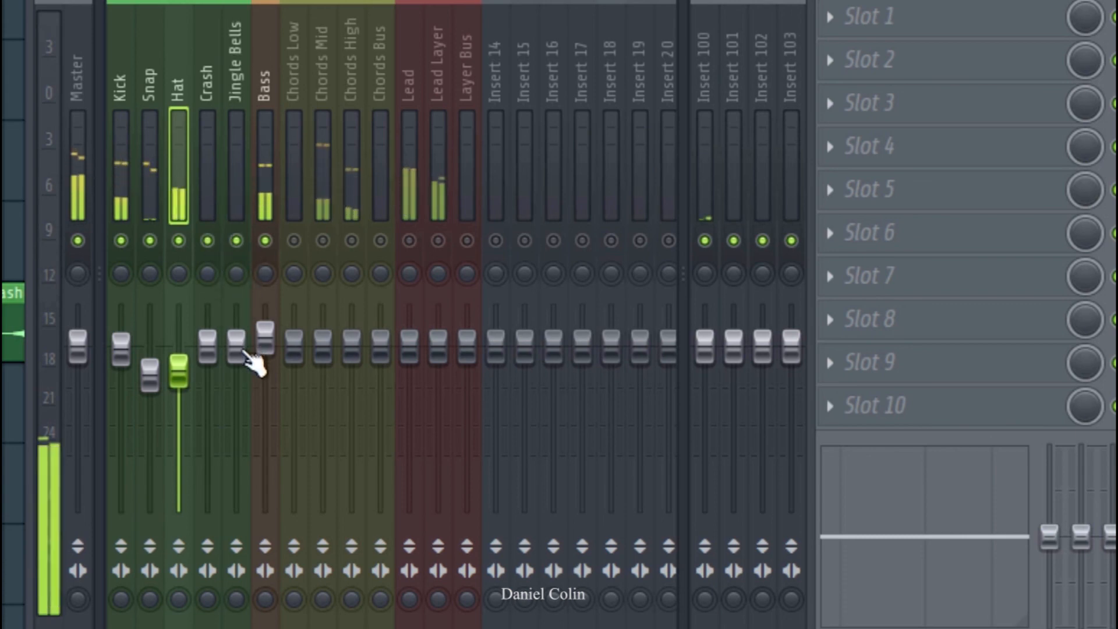
left_click(244, 357)
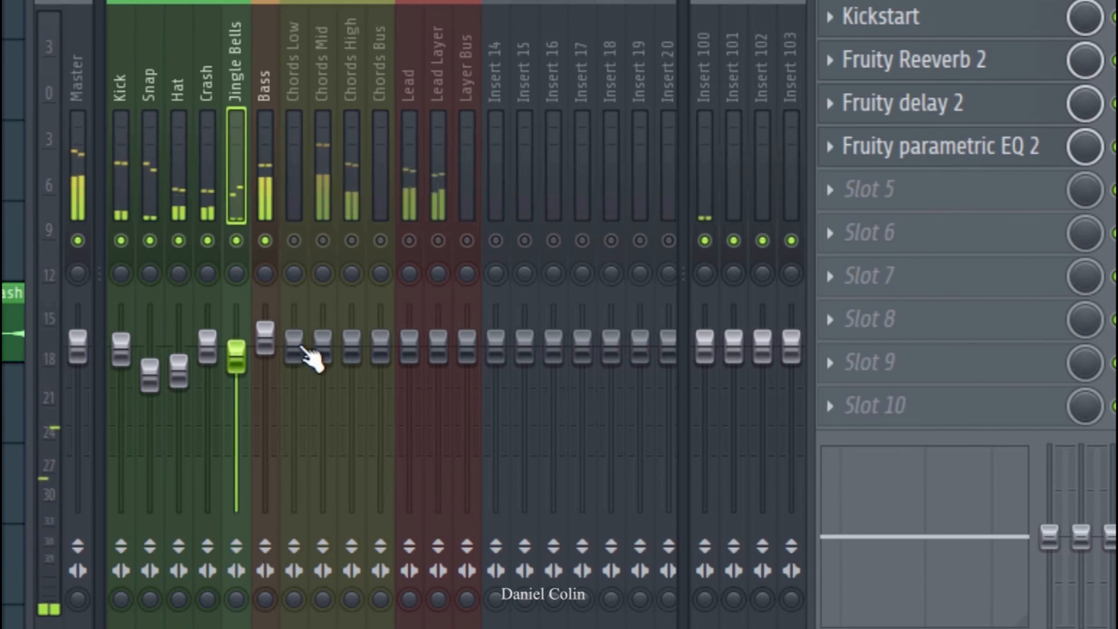
- Unmute Chords Low, Chords Mid, Chords High and the Chords Bus, and lower the Chords Bus volume moderately
left_click(294, 240)
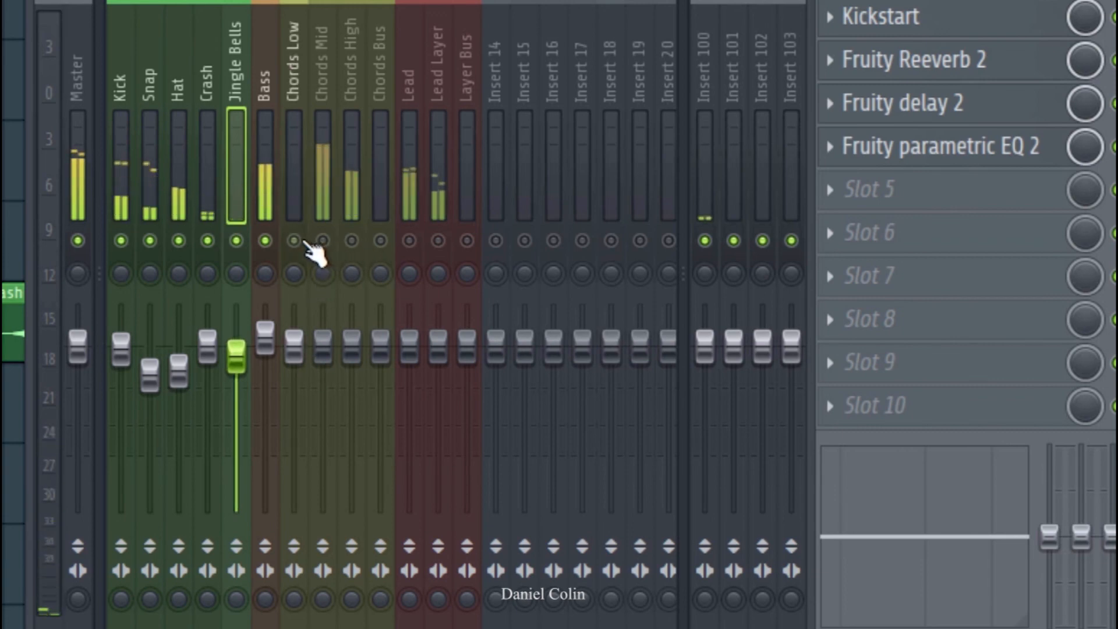
left_click(323, 240)
left_click(351, 240)
left_click(380, 241)
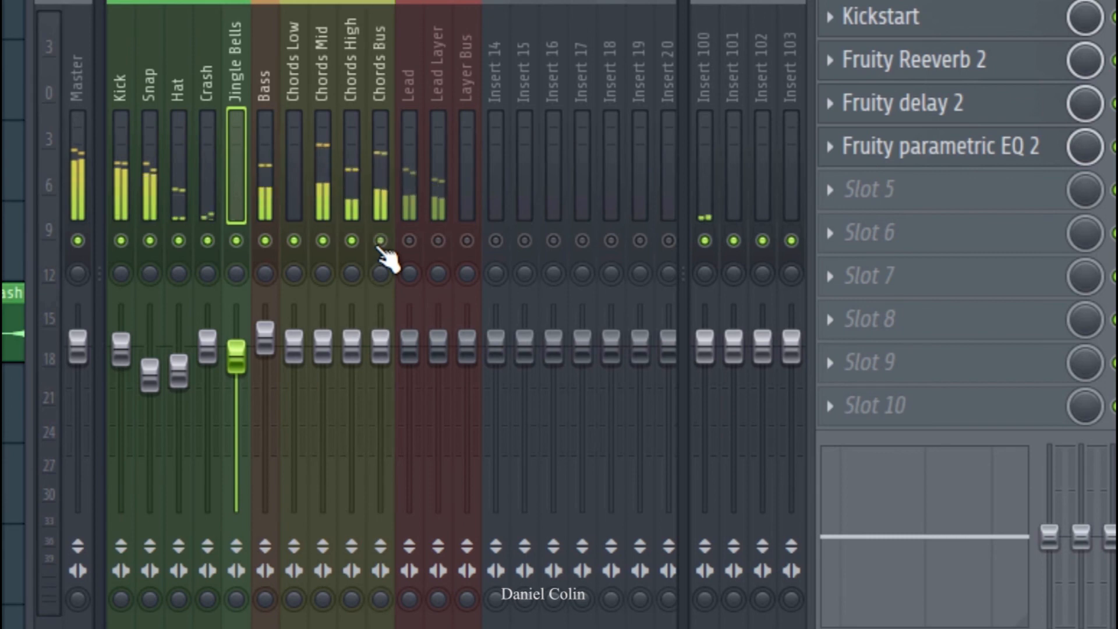
left_click(379, 193)
mouse_move(385, 360)
left_mouse_down()
mouse_move(385, 395)
mouse_move(381, 366)
left_mouse_up()
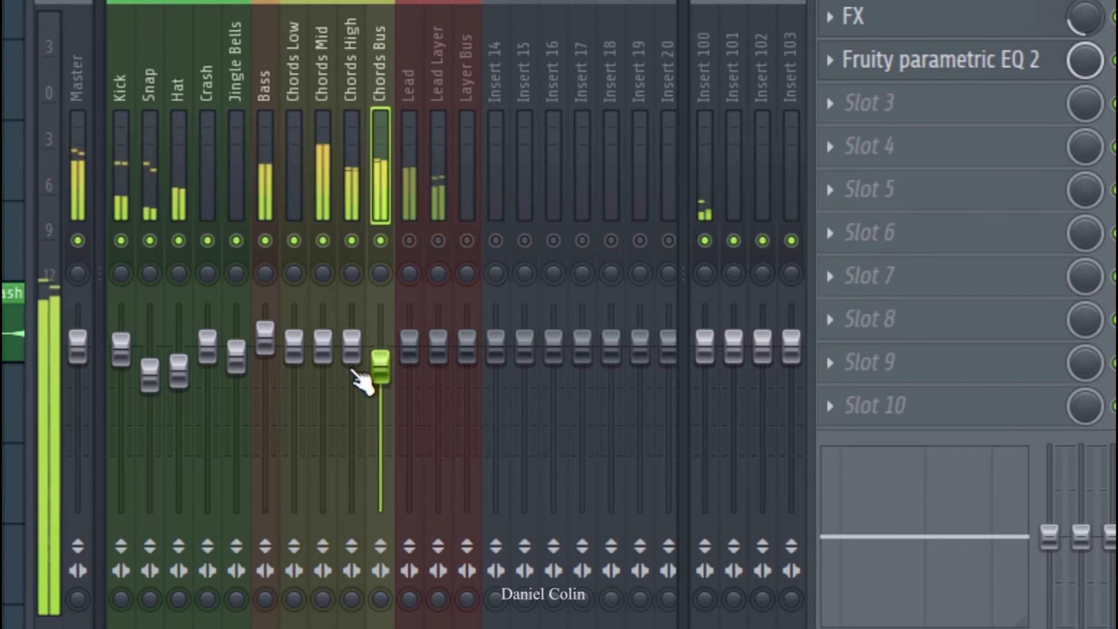
- Unmute the Lead, Lead Layer and Layer Bus tracks and lower the Layer Bus volume moderately
left_click(418, 192)
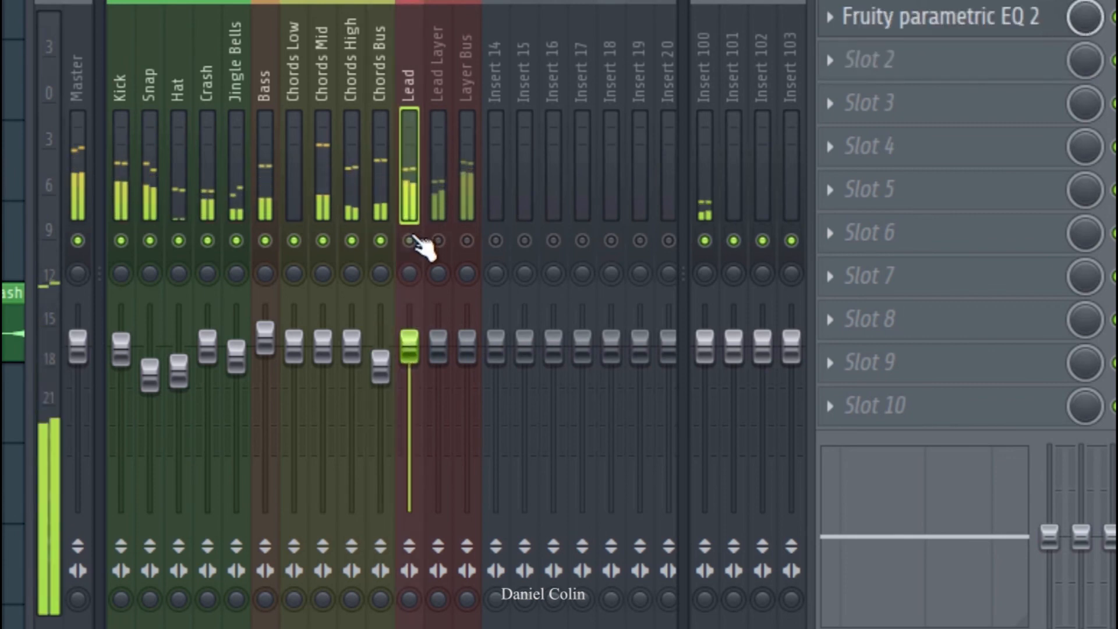
left_click(410, 240)
left_click(438, 241)
left_click(467, 240)
left_click(462, 196)
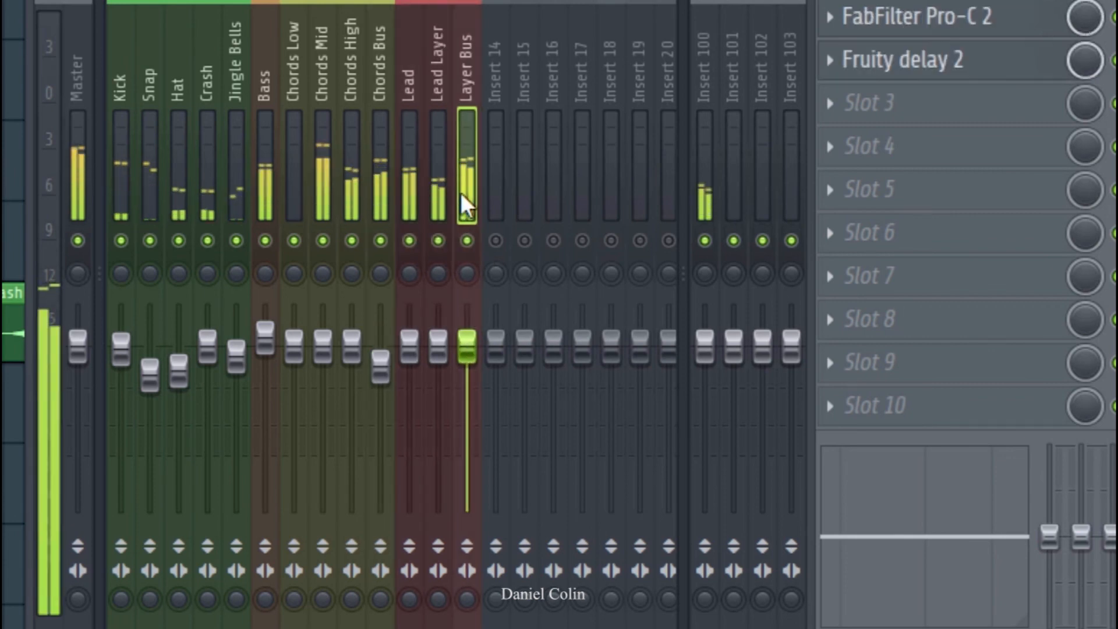
left_click_drag(473, 346, 473, 372)
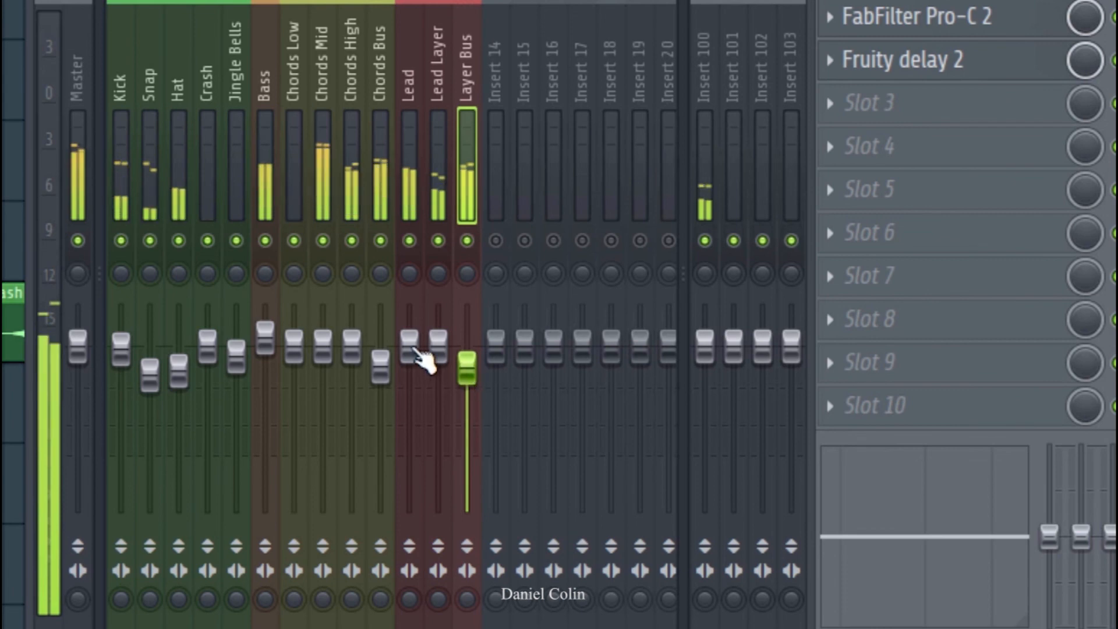
- With the full mix playing, raise the Lead volume slightly and lower the Crash volume a touch
left_click_drag(416, 350, 409, 341)
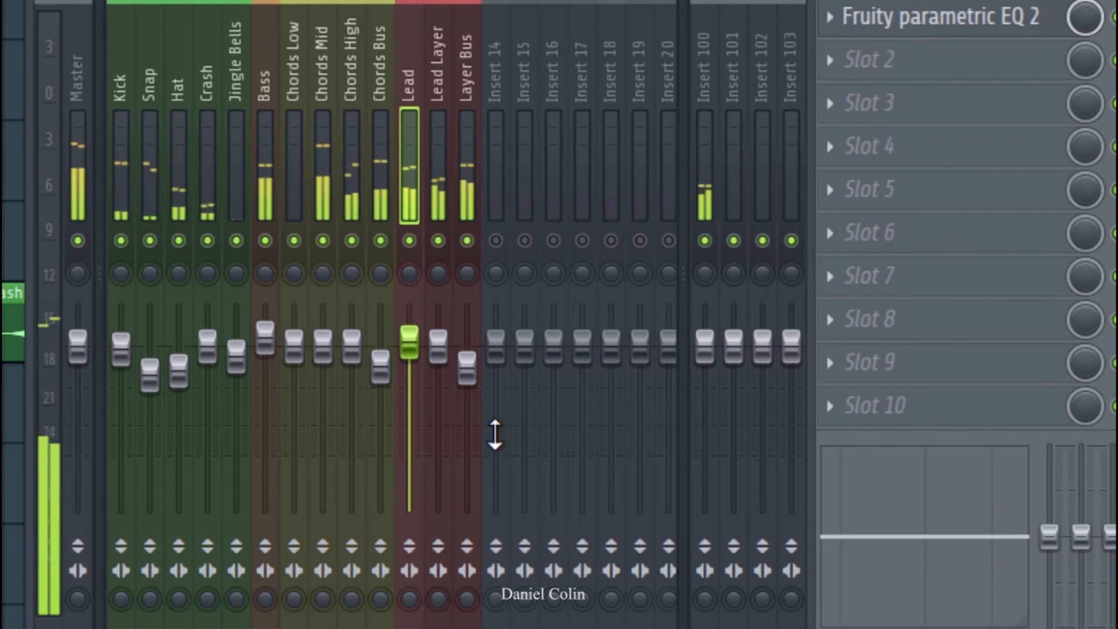
left_click(467, 178)
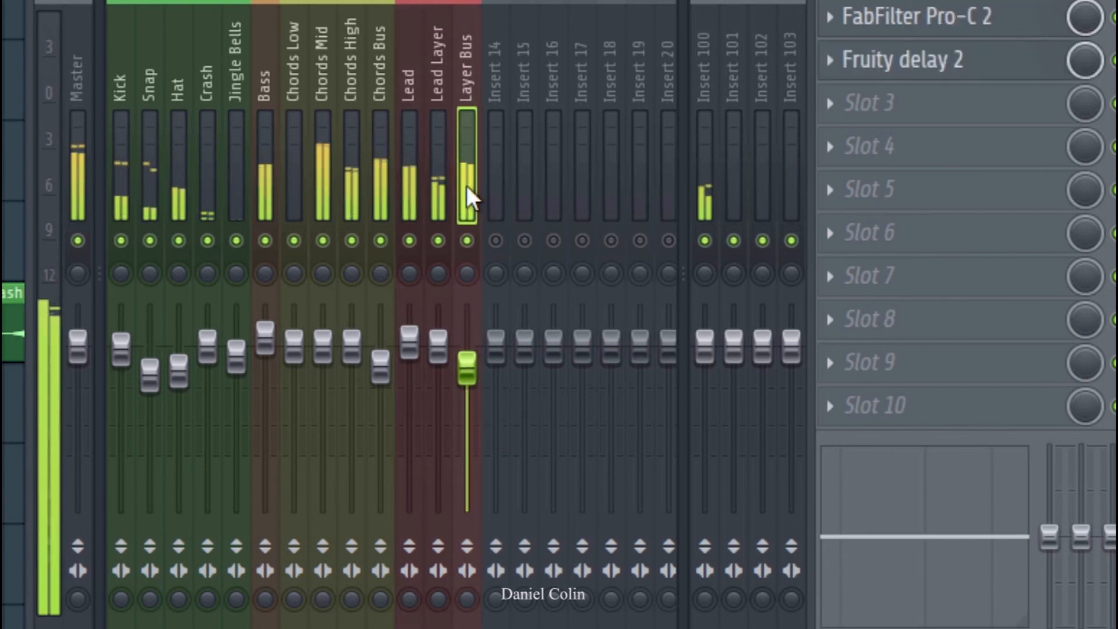
left_click(209, 346)
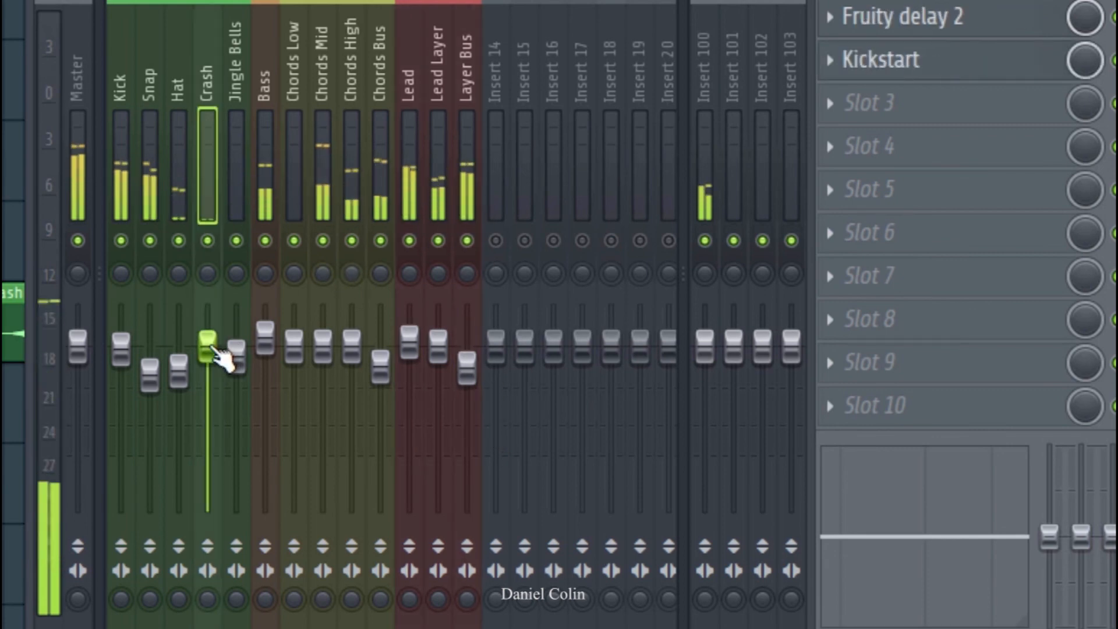
left_click_drag(212, 348, 212, 350)
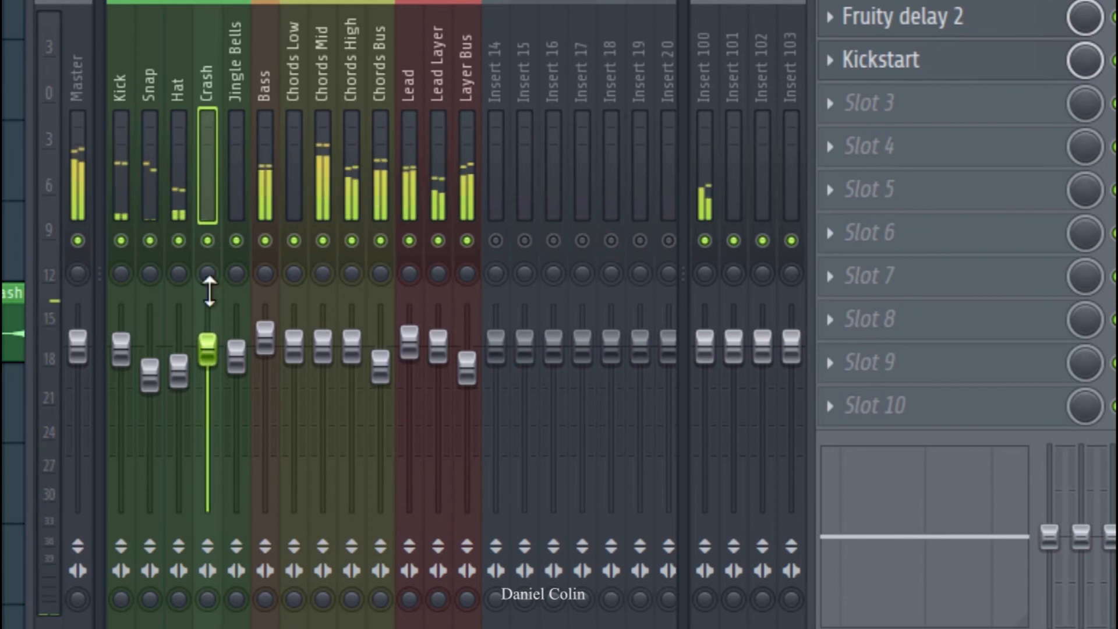